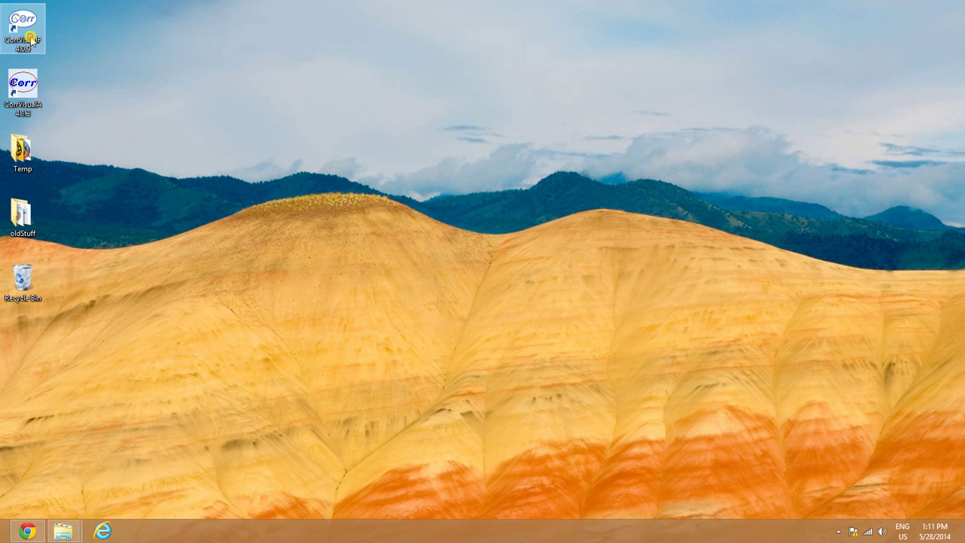
# Step: Launch CorrVisualF 4.0.9, position its main window mid-screen and choose nanoCorr version F-II
pyautogui.doubleClick(30, 40)
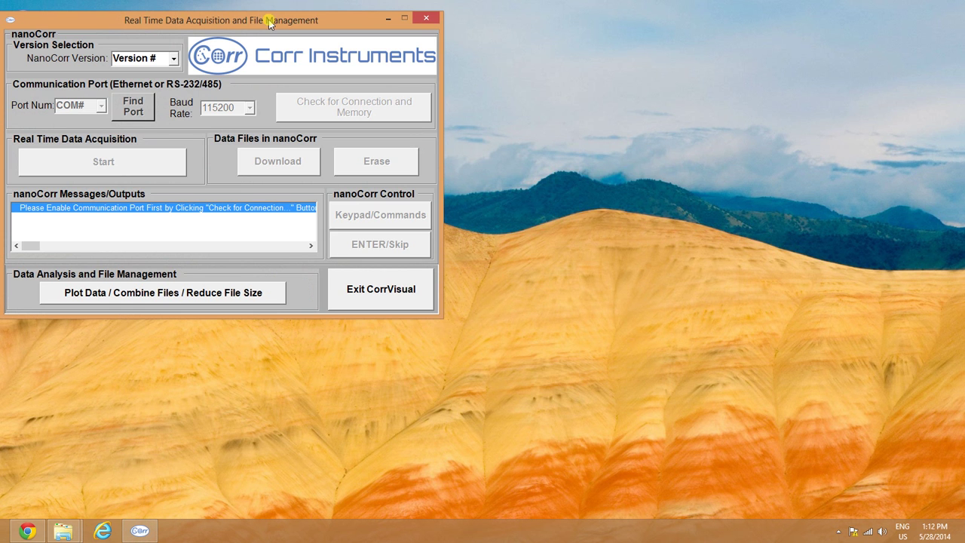
pyautogui.moveTo(269, 19); pyautogui.dragTo(536, 96)
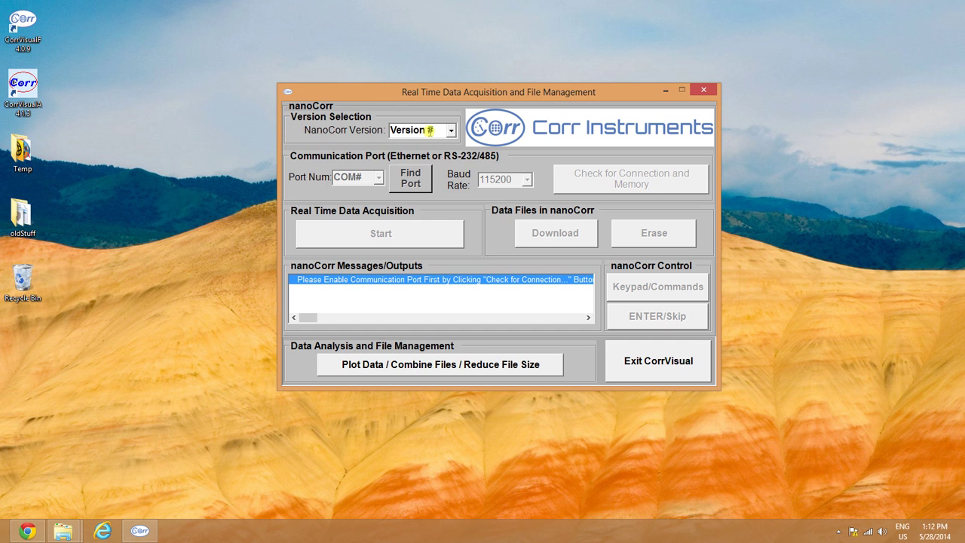
pyautogui.click(450, 130)
pyautogui.click(450, 131)
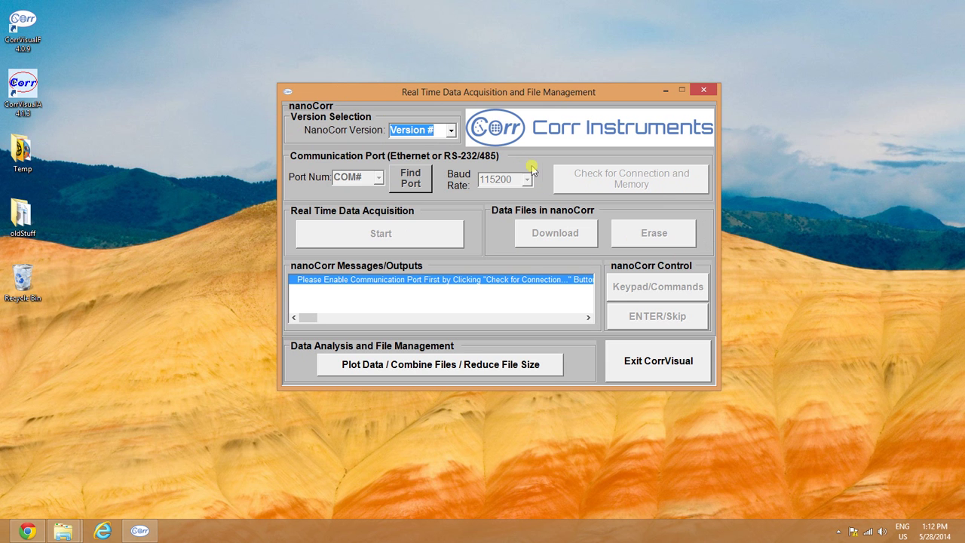
pyautogui.click(449, 131)
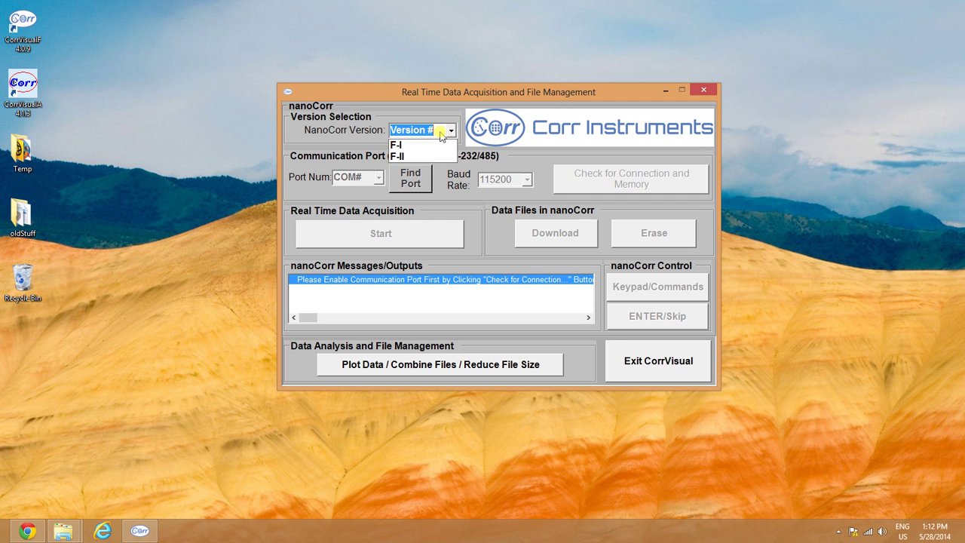
pyautogui.click(403, 156)
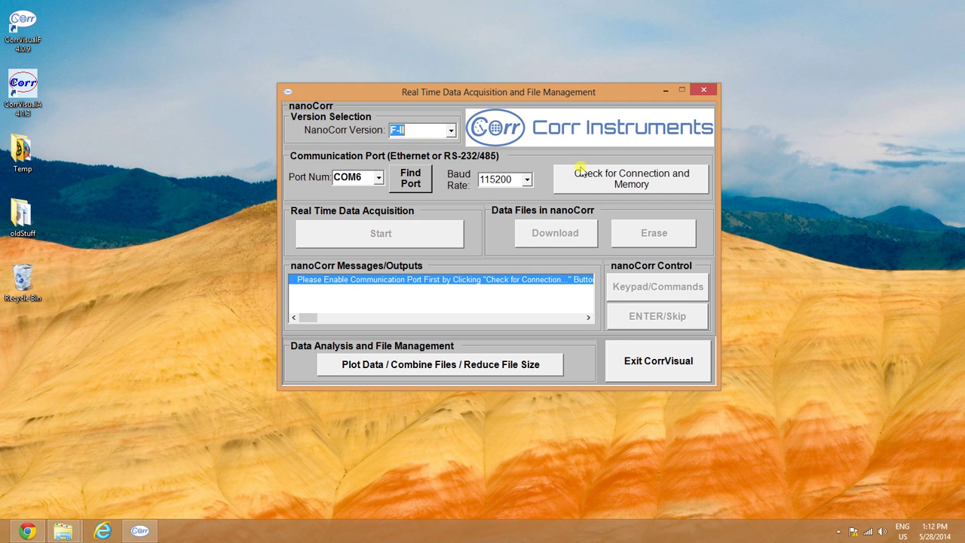
# Step: Keep COM6 as the communication port and check the nanoCorr connection and memory
pyautogui.click(361, 177)
pyautogui.doubleClick(361, 177)
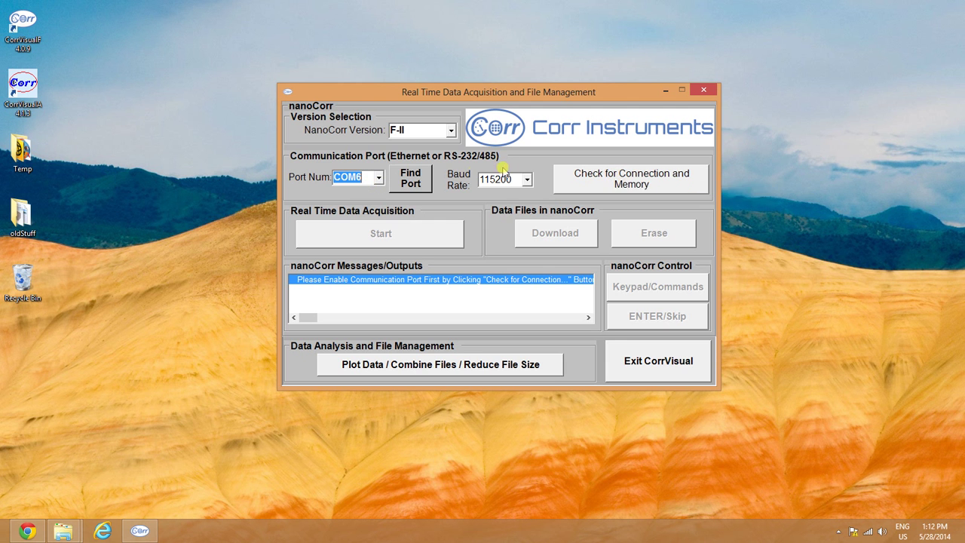
pyautogui.click(382, 178)
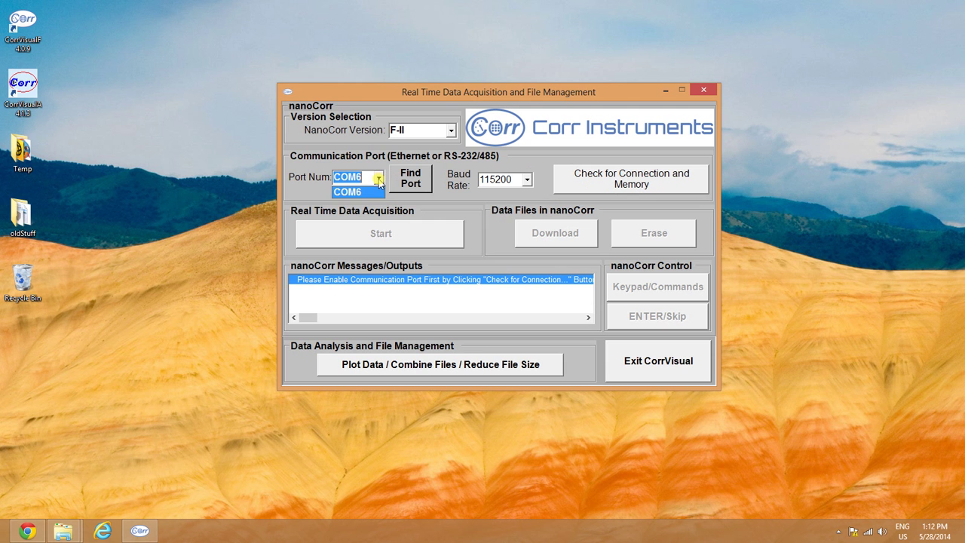
pyautogui.click(379, 180)
pyautogui.click(380, 179)
pyautogui.click(379, 181)
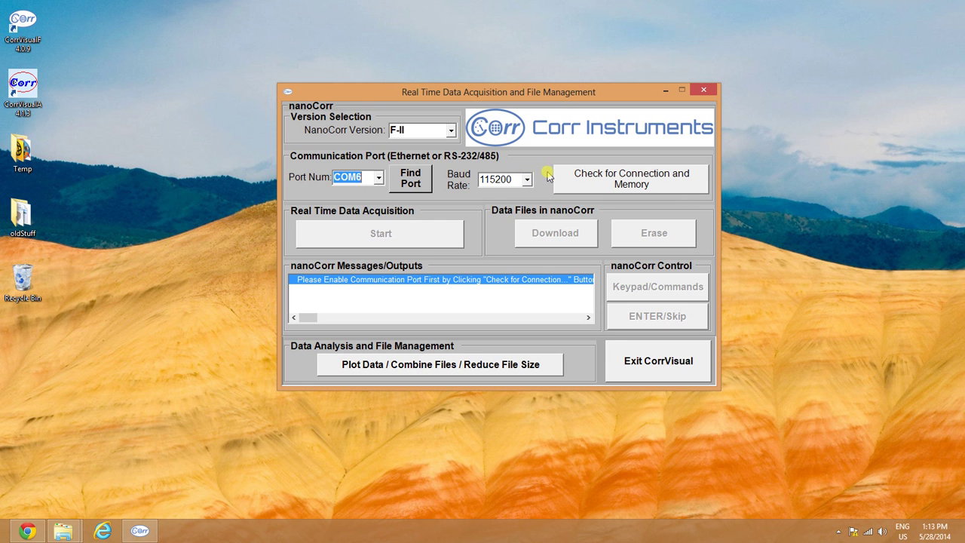
pyautogui.click(616, 179)
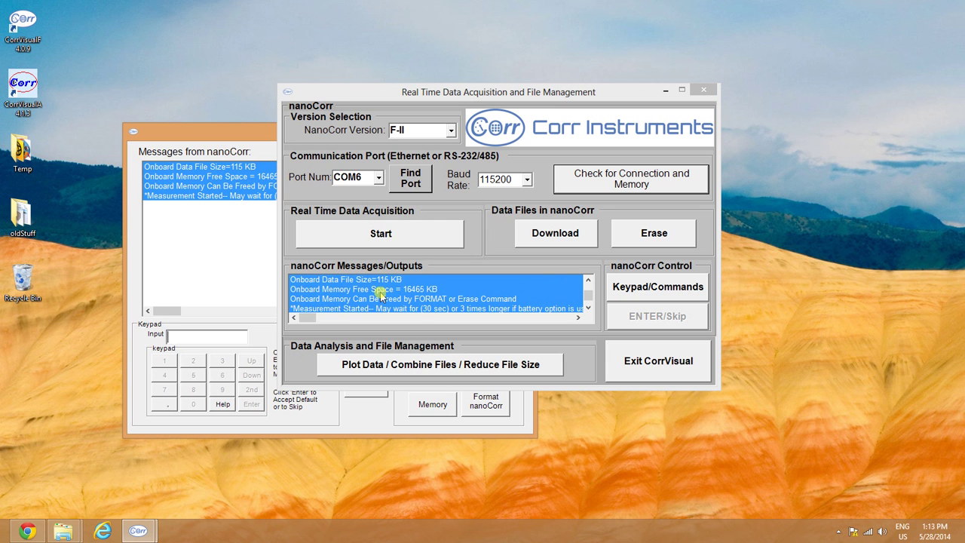
# Step: Bring the Keypad window to the front and enable its keypad by calling up the nanoCorr main menu
pyautogui.click(238, 132)
pyautogui.moveTo(249, 128); pyautogui.dragTo(404, 107)
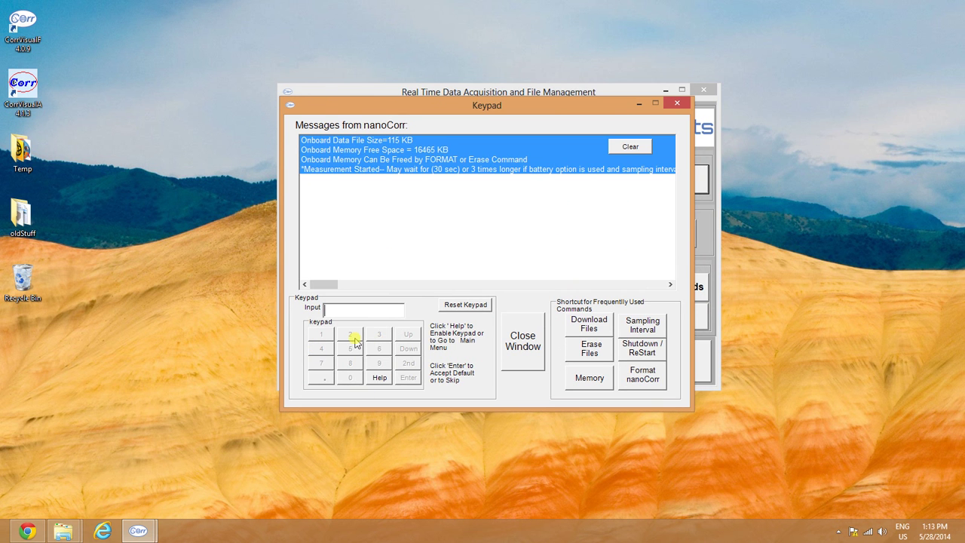
pyautogui.click(379, 378)
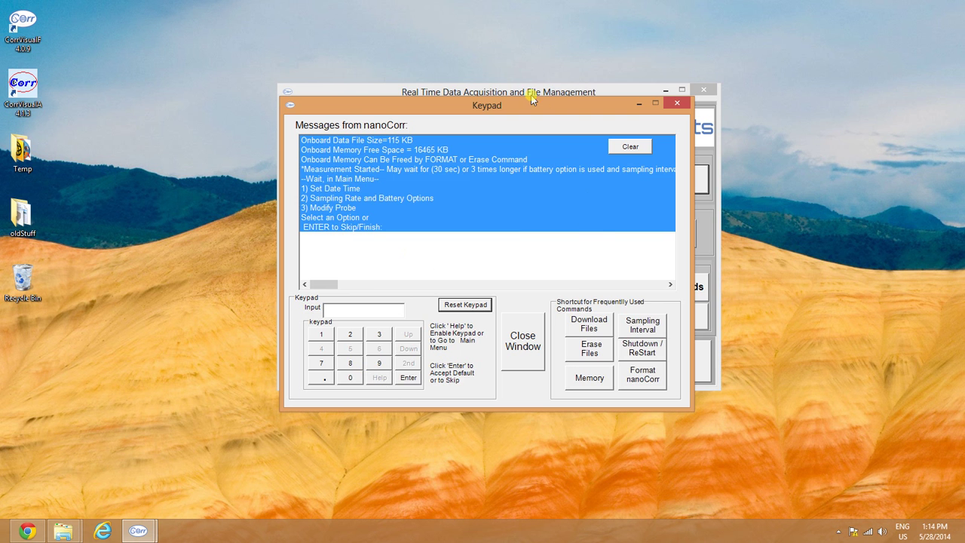
# Step: Arrange the Keypad window beside the Real Time Data Acquisition window, keeping the acquisition window in front
pyautogui.moveTo(531, 104); pyautogui.dragTo(321, 101)
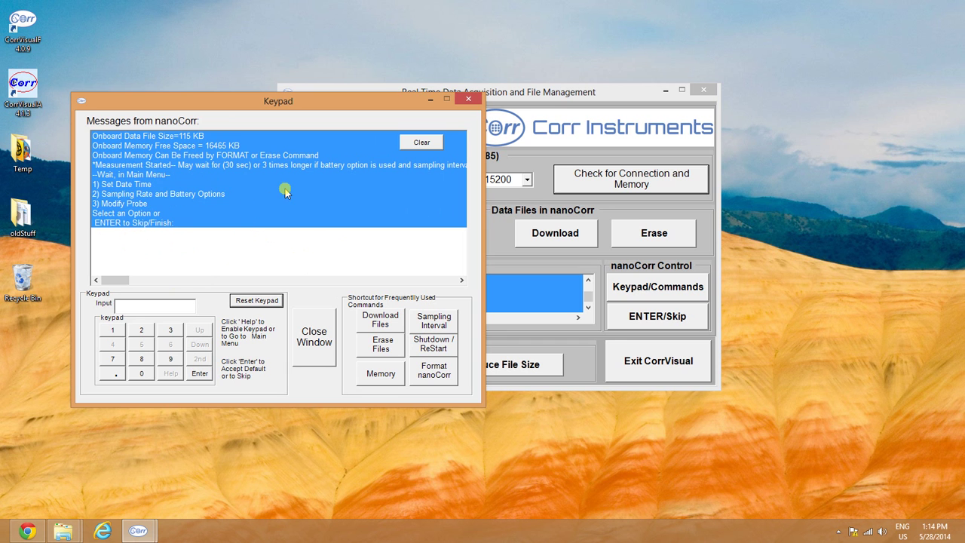
pyautogui.moveTo(323, 96); pyautogui.dragTo(266, 101)
pyautogui.click(476, 91)
pyautogui.moveTo(498, 96); pyautogui.dragTo(607, 71)
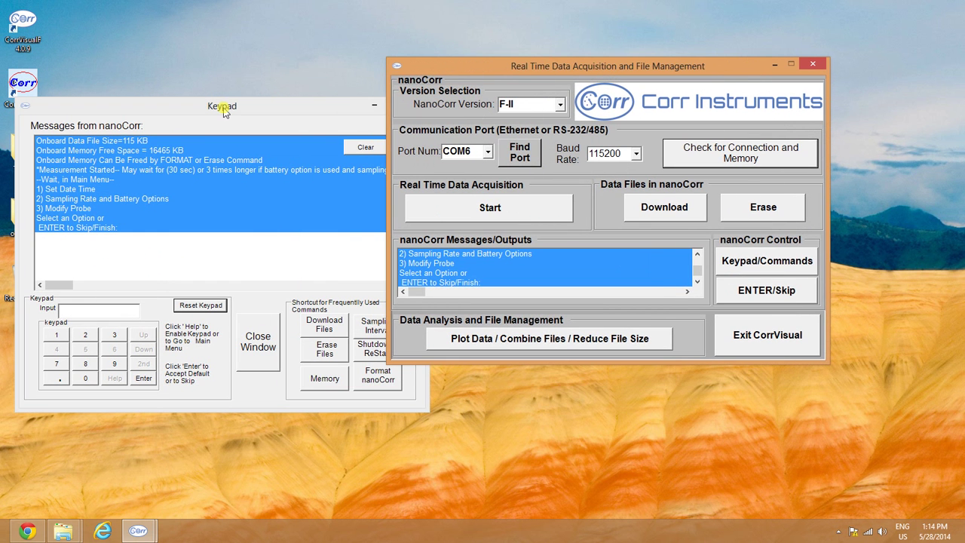
pyautogui.moveTo(216, 99); pyautogui.dragTo(212, 88)
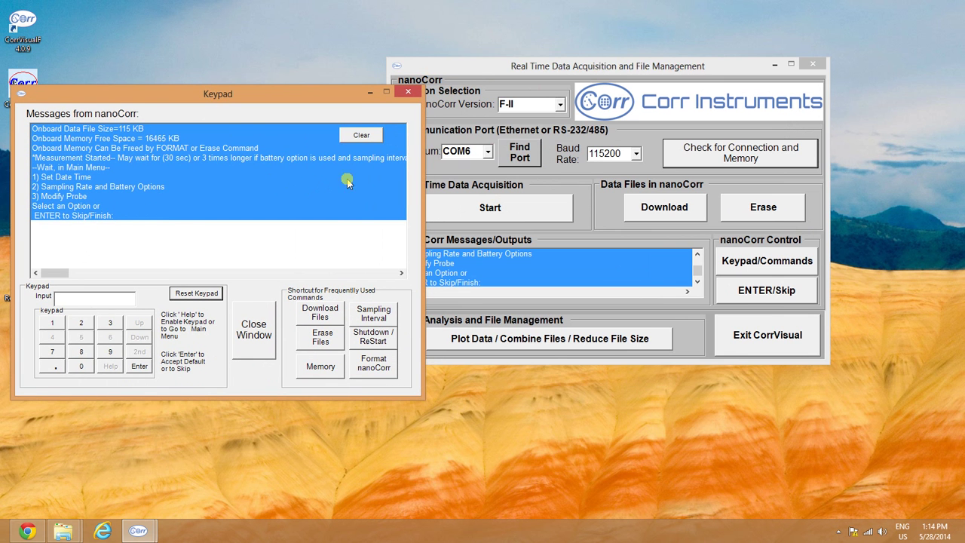
pyautogui.click(477, 80)
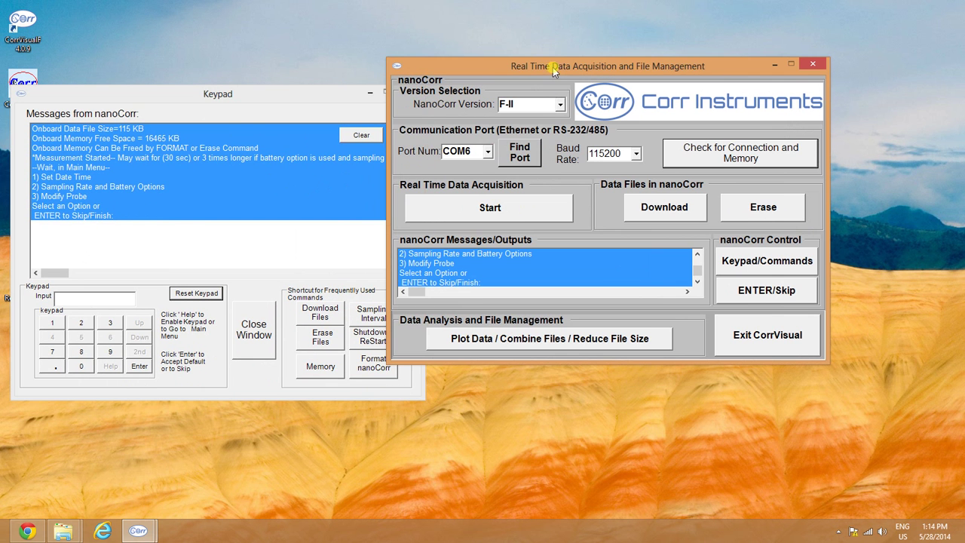
pyautogui.moveTo(552, 67); pyautogui.dragTo(453, 69)
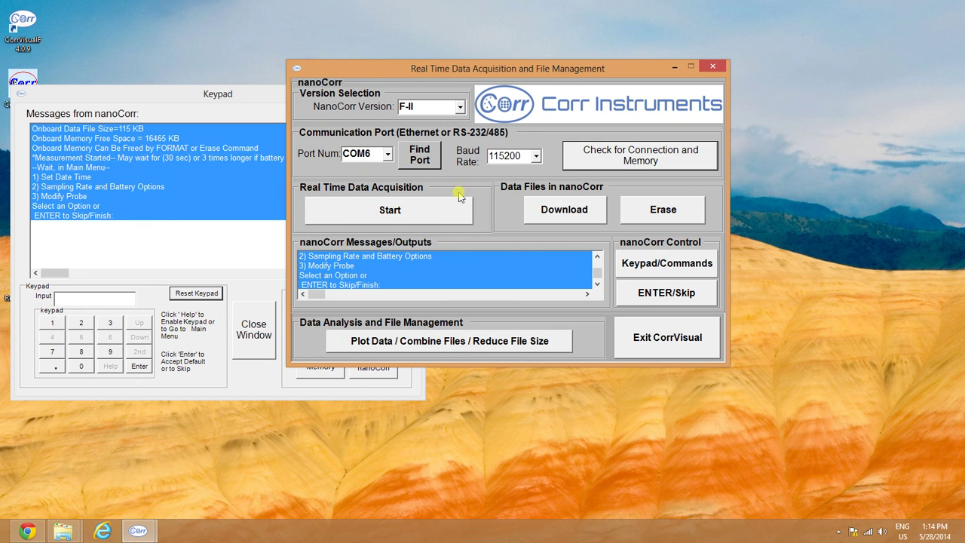
# Step: Set up real-time acquisition with a new destination folder named 2014-5-29 inside the user's Documents folder on drive C
pyautogui.click(370, 215)
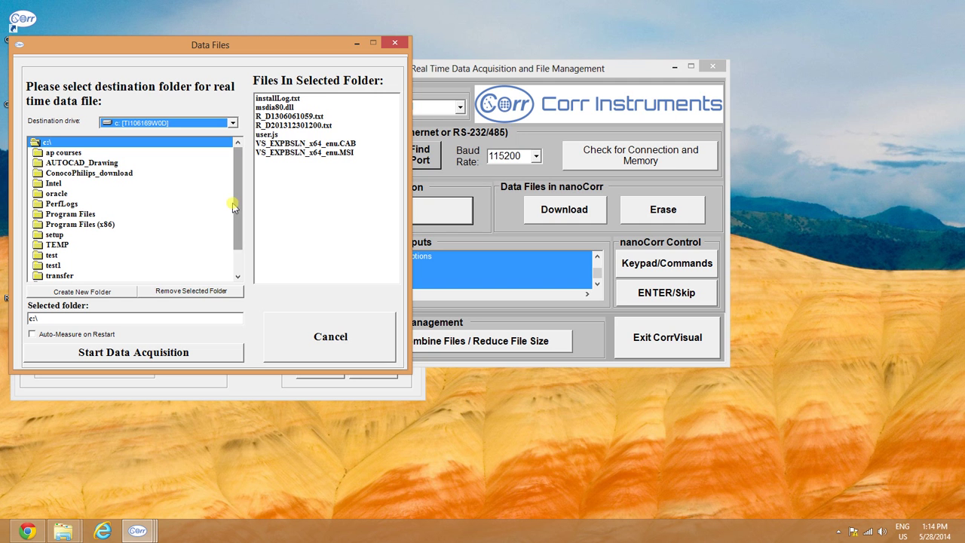
pyautogui.scroll(-1, 83, 238)
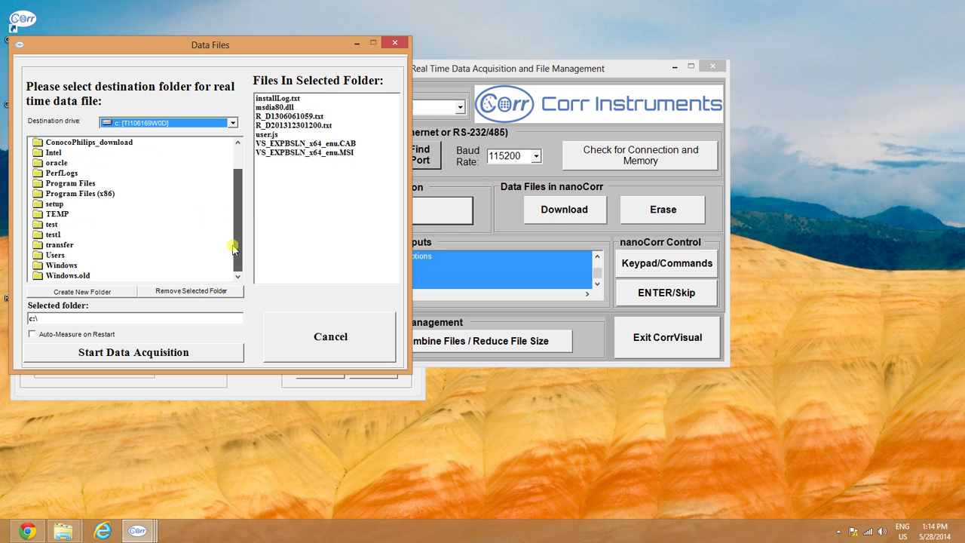
pyautogui.doubleClick(59, 256)
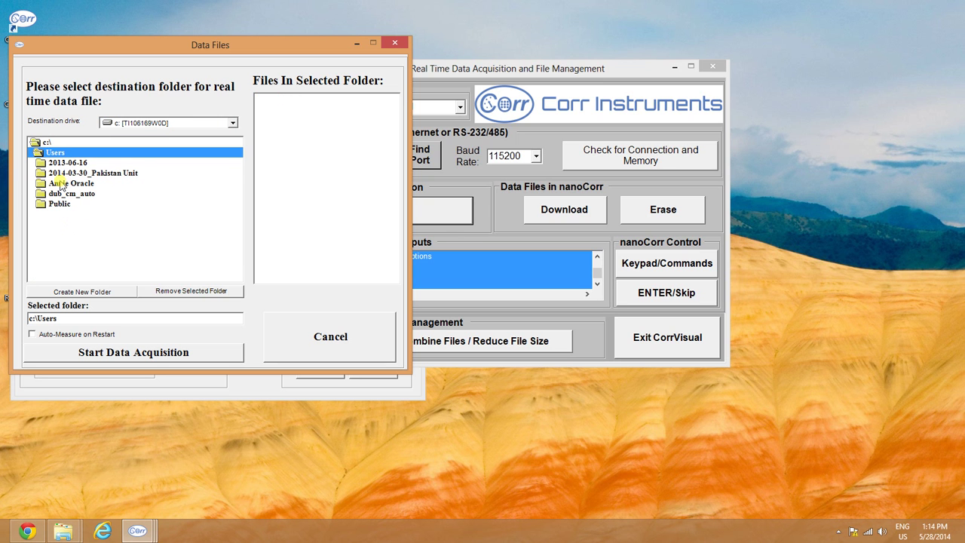
pyautogui.click(61, 184)
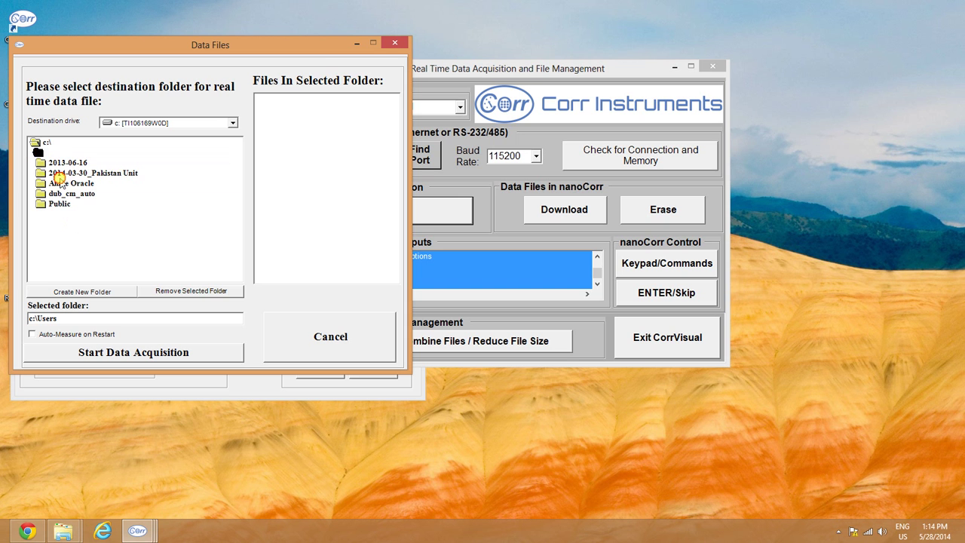
pyautogui.doubleClick(61, 184)
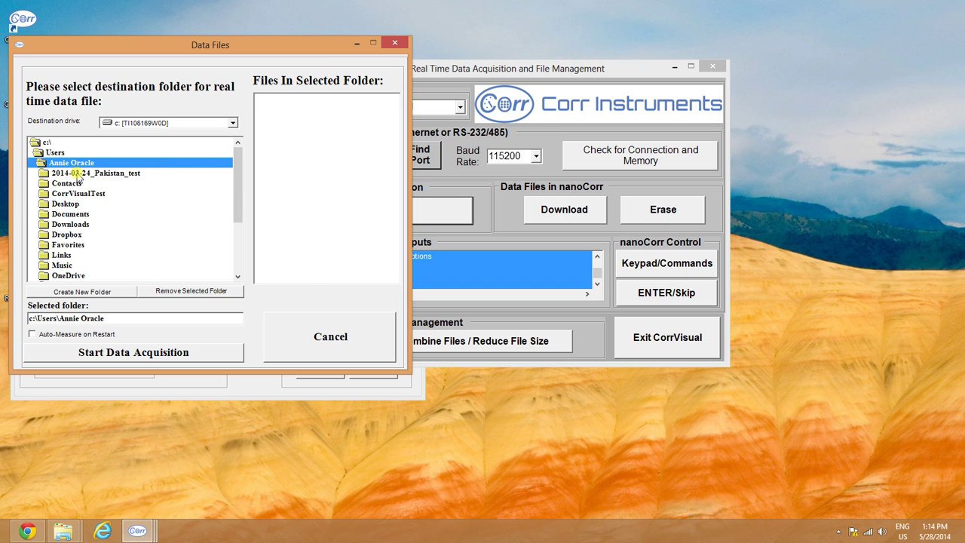
pyautogui.doubleClick(68, 216)
pyautogui.click(81, 291)
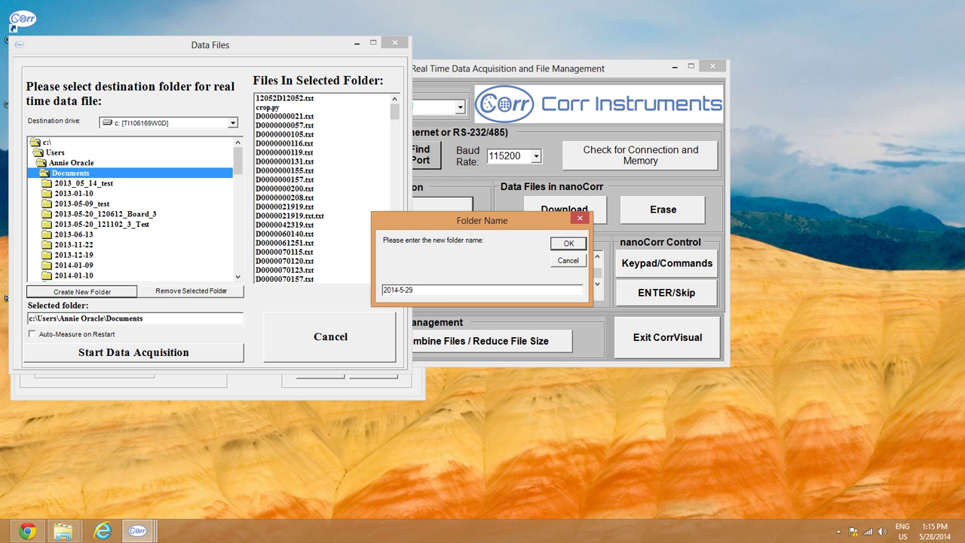
pyautogui.click(566, 244)
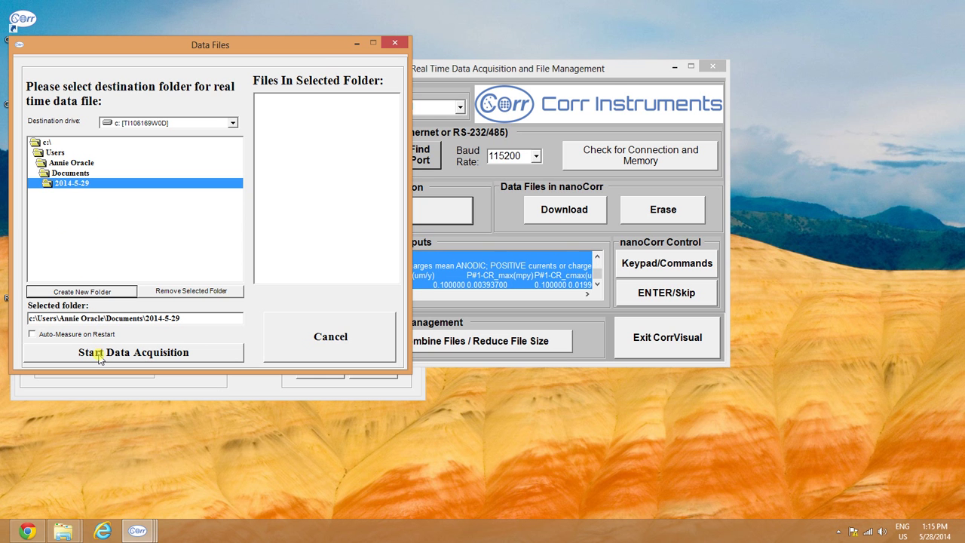
# Step: Start data acquisition into the 2014-5-29 folder and maximize the Data window
pyautogui.click(98, 358)
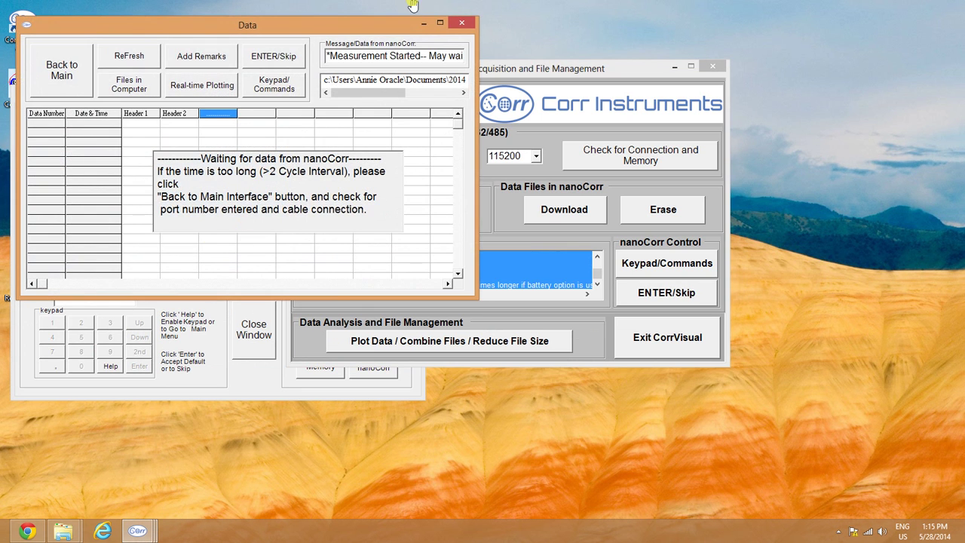
pyautogui.click(576, 92)
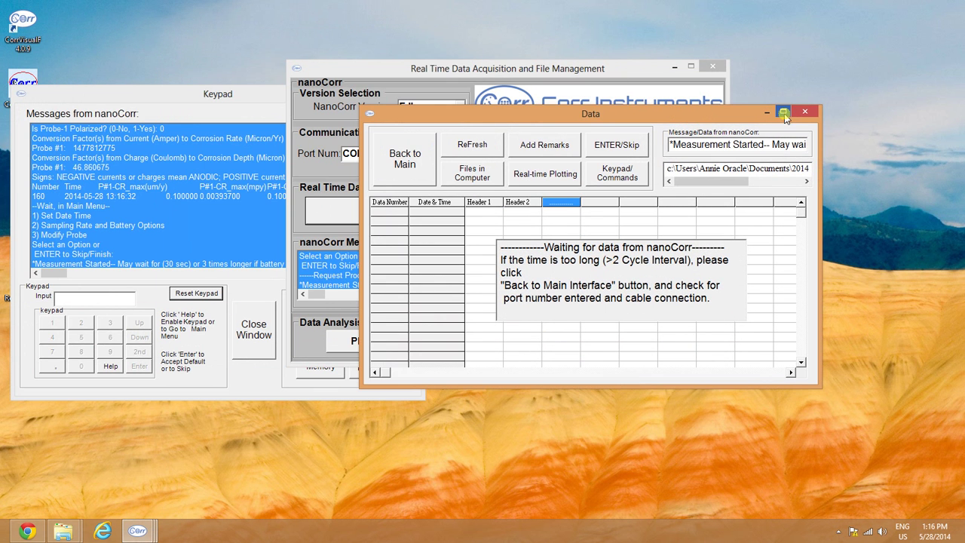
pyautogui.doubleClick(776, 109)
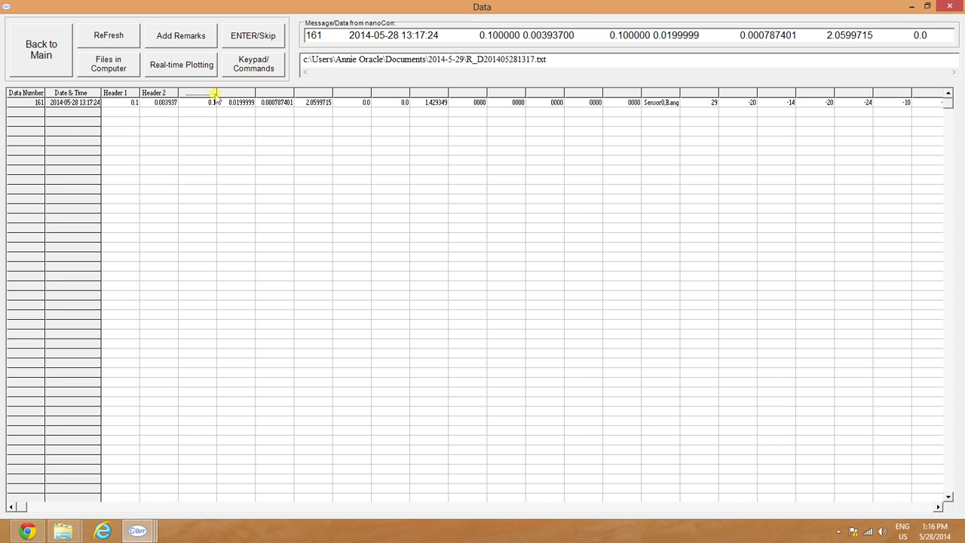
# Step: Refresh the data table's header information and acknowledge the notice
pyautogui.click(109, 41)
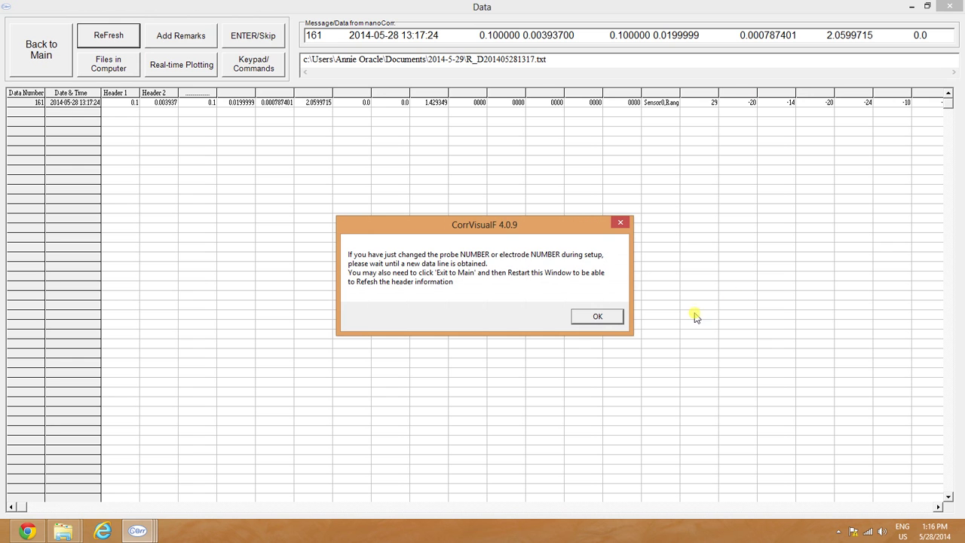
pyautogui.click(597, 317)
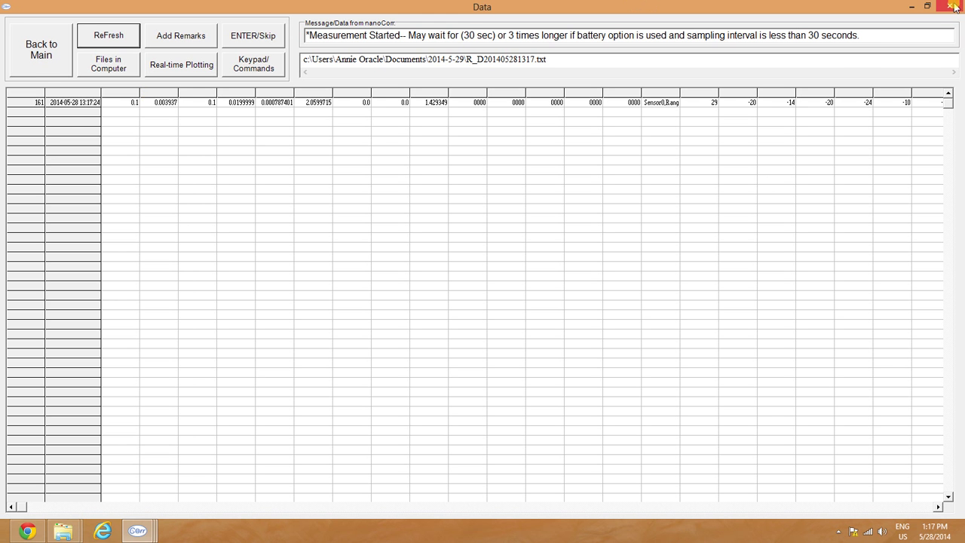
# Step: Restore the Data window to its smaller size and arrange it beside the Real Time Data Acquisition window
pyautogui.click(927, 6)
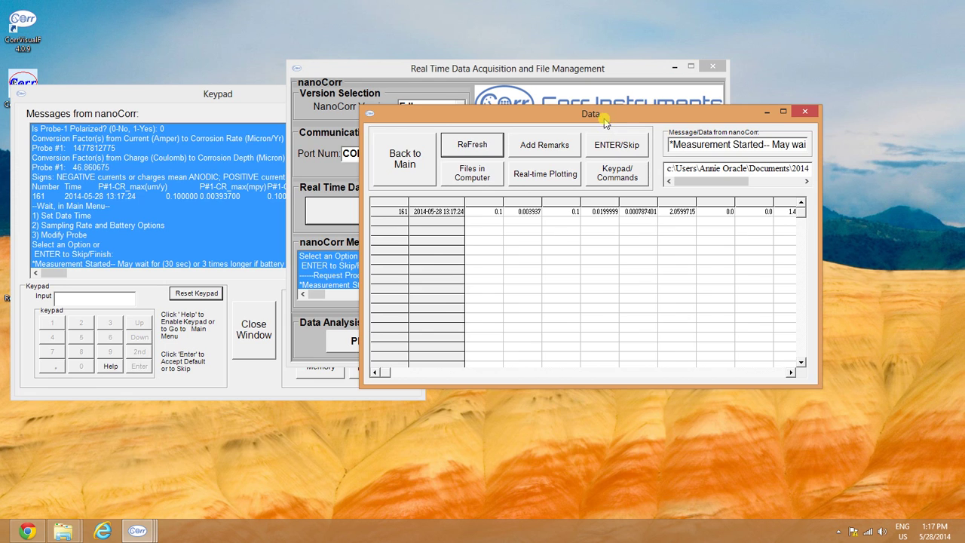
pyautogui.moveTo(602, 117); pyautogui.dragTo(225, 80)
pyautogui.click(583, 72)
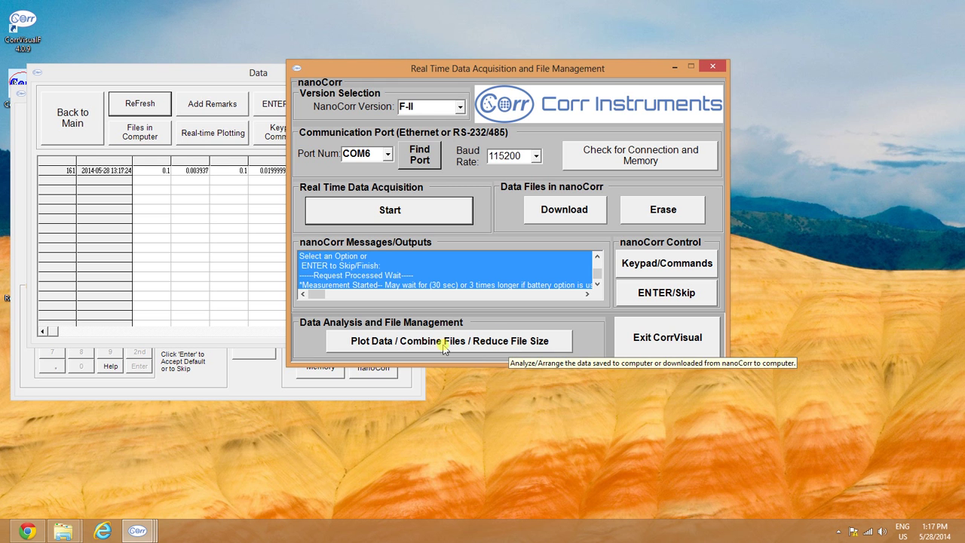
pyautogui.moveTo(527, 70); pyautogui.dragTo(662, 65)
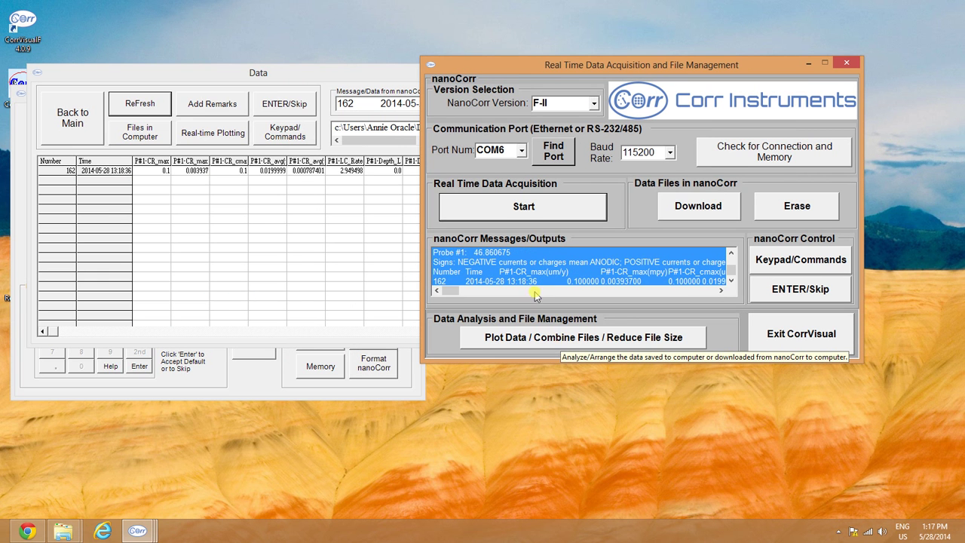
# Step: Maximize the Data window and open its real-time corrosion current plot, placing the plot window over the table
pyautogui.click(325, 77)
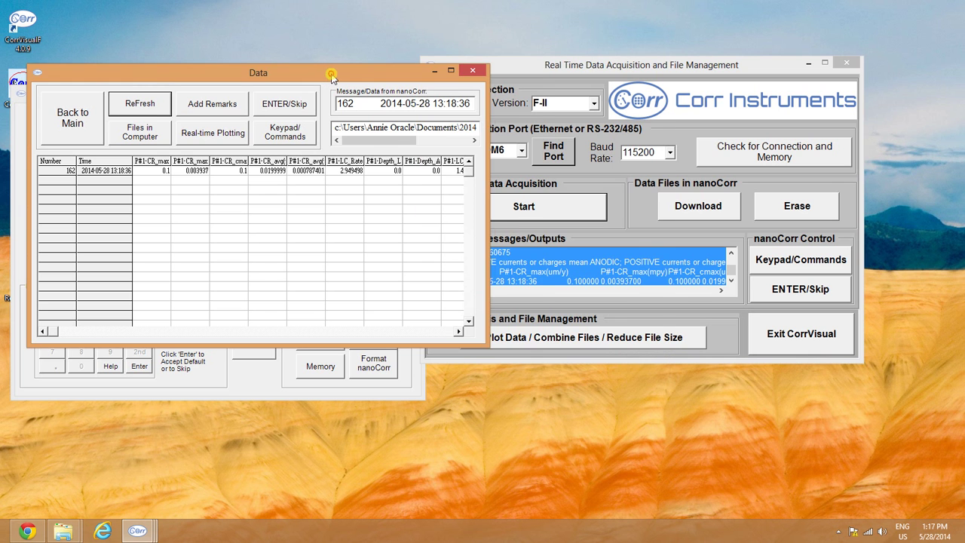
pyautogui.moveTo(325, 77); pyautogui.dragTo(498, 97)
pyautogui.click(625, 91)
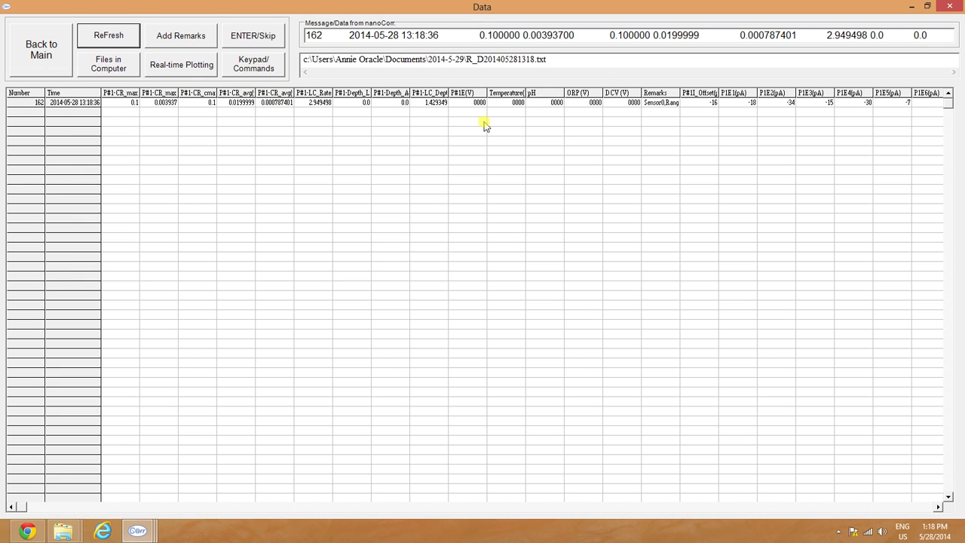
pyautogui.click(187, 66)
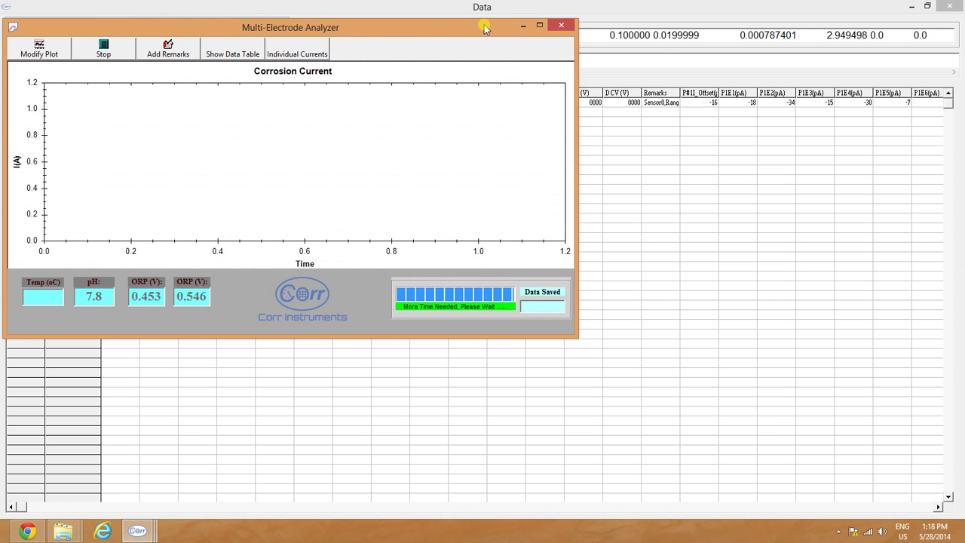
pyautogui.moveTo(484, 26); pyautogui.dragTo(569, 46)
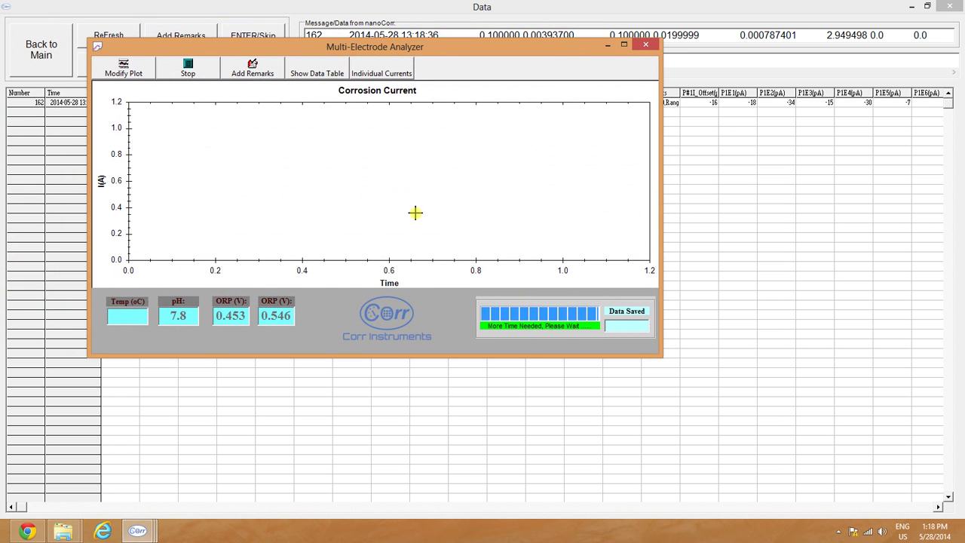
# Step: Move the Multi-Electrode Analyzer plot window clear of the toolbar area and maximize it
pyautogui.moveTo(405, 45); pyautogui.dragTo(544, 118)
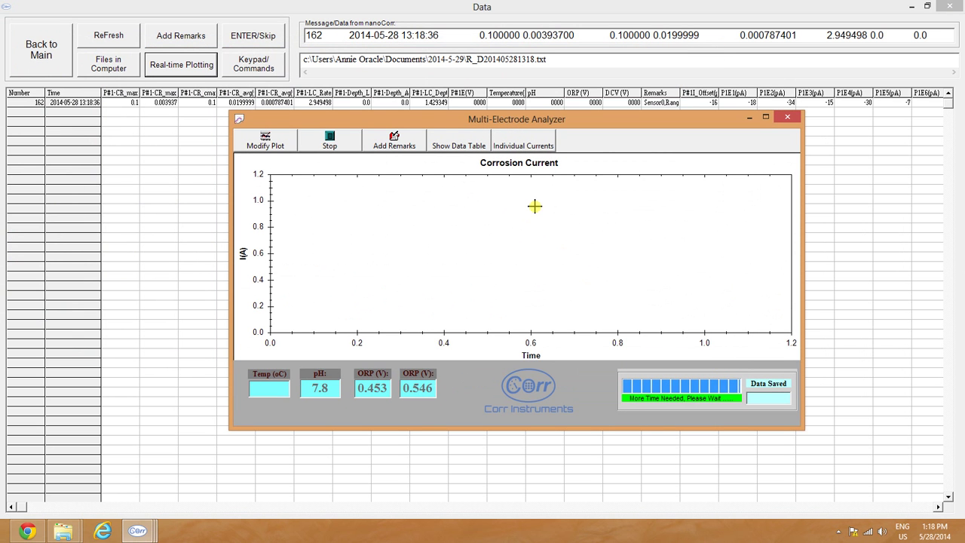
pyautogui.click(768, 118)
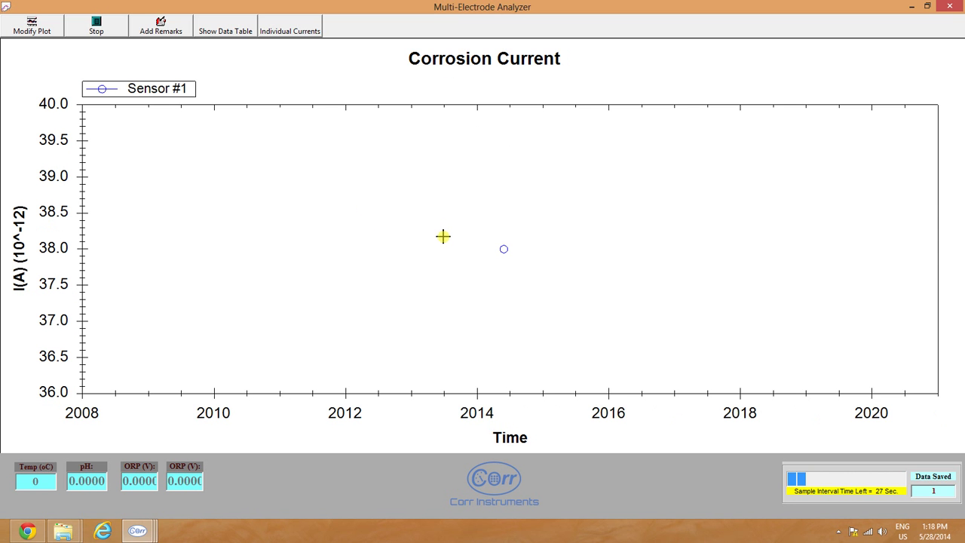
# Step: Zoom in on the corrosion current data point and reset the plot to its default scale
pyautogui.rightClick(480, 230)
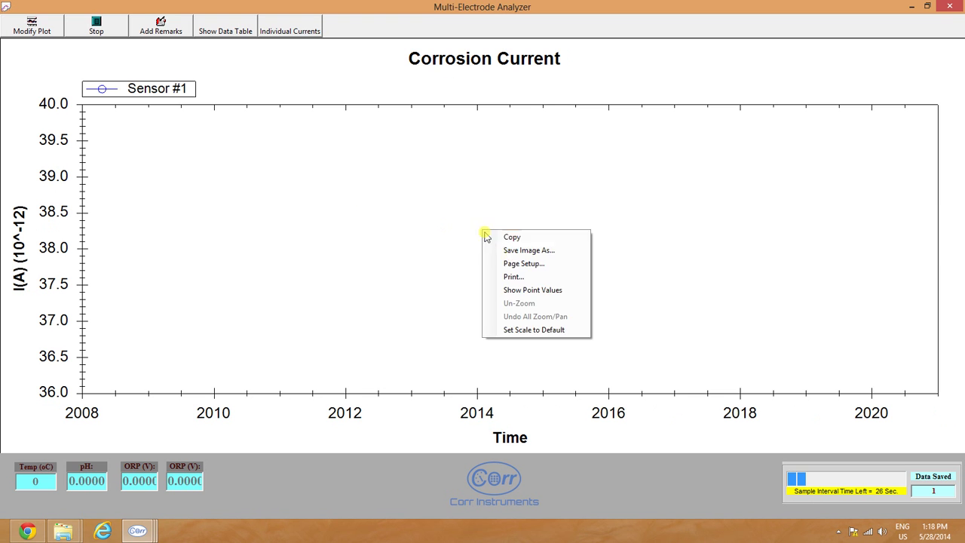
pyautogui.click(419, 213)
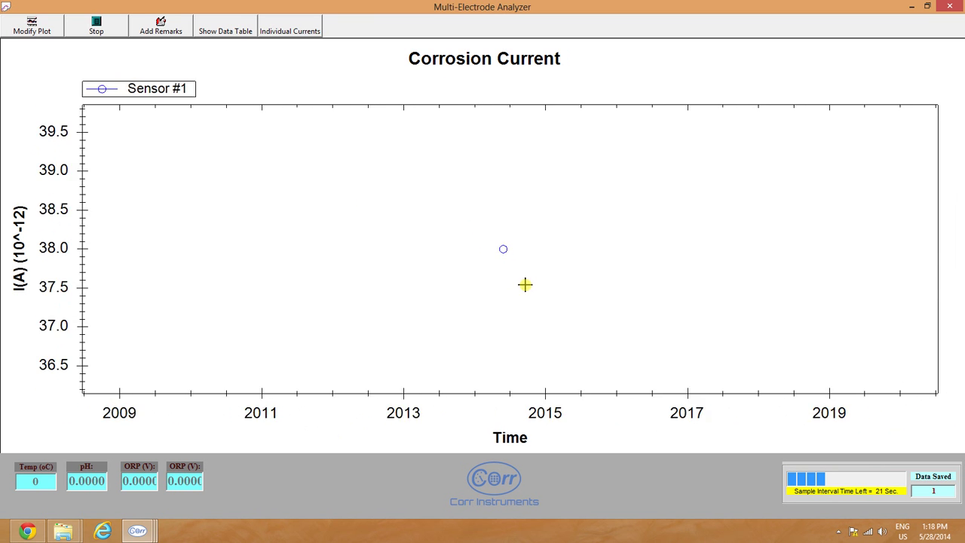
pyautogui.rightClick(408, 226)
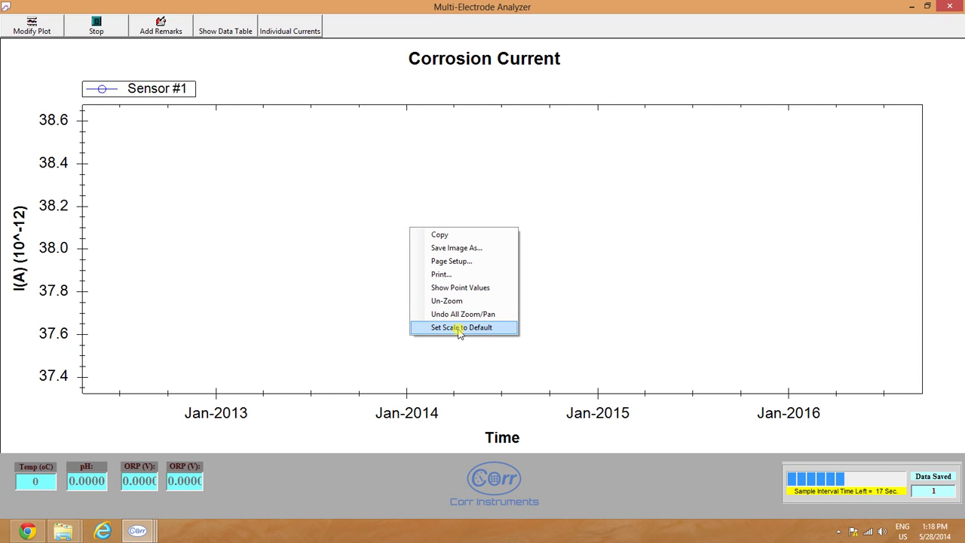
pyautogui.rightClick(348, 242)
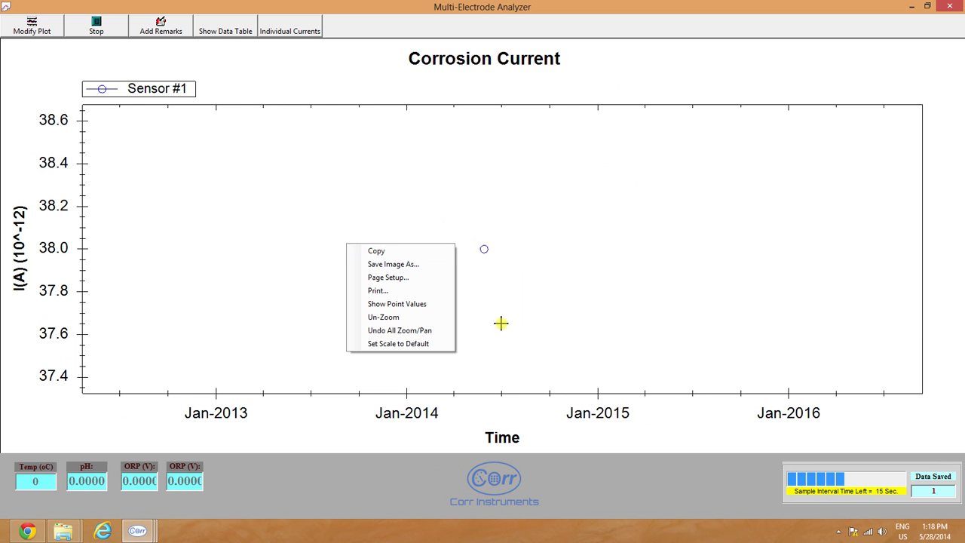
pyautogui.click(404, 345)
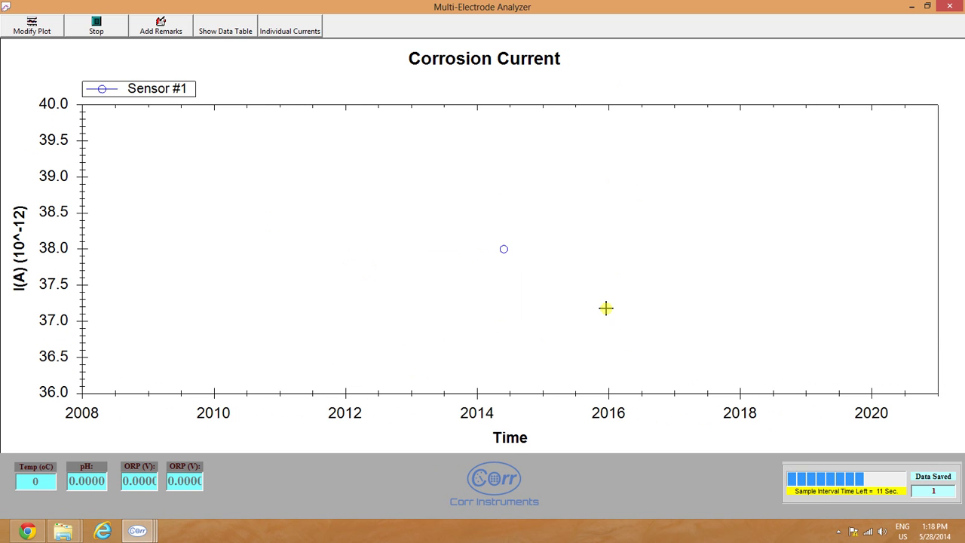
# Step: Zoom in around the Sensor #1 data point and turn on point values to read it
pyautogui.moveTo(425, 201); pyautogui.dragTo(618, 324)
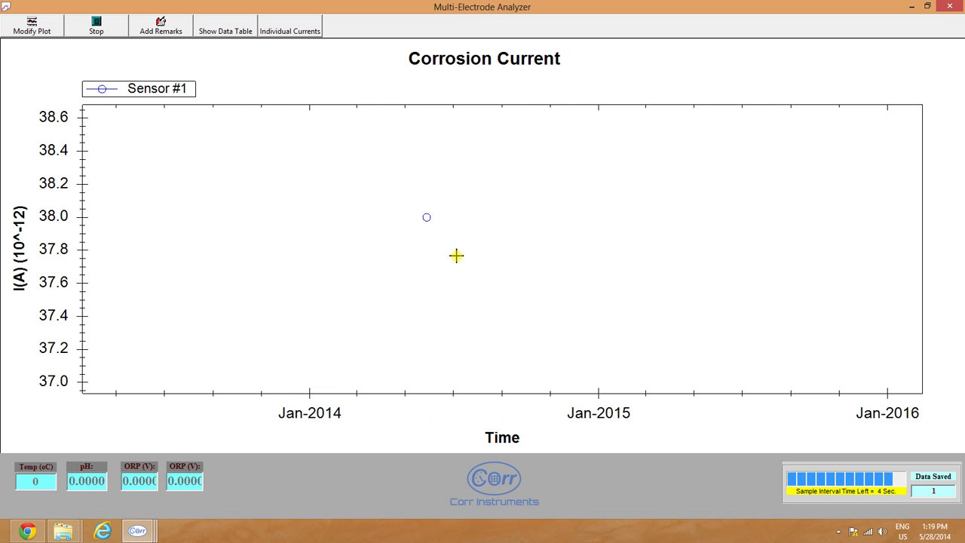
pyautogui.click(461, 257)
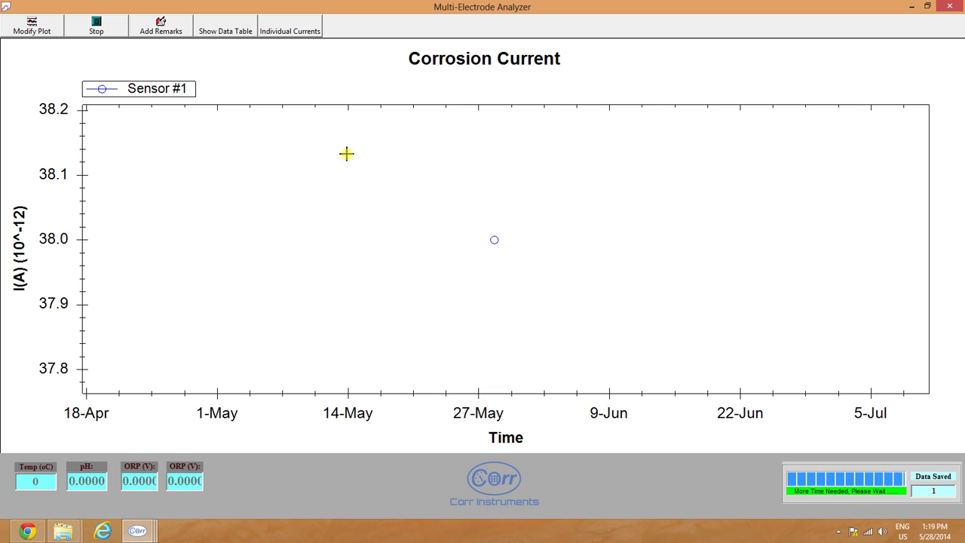
pyautogui.rightClick(475, 216)
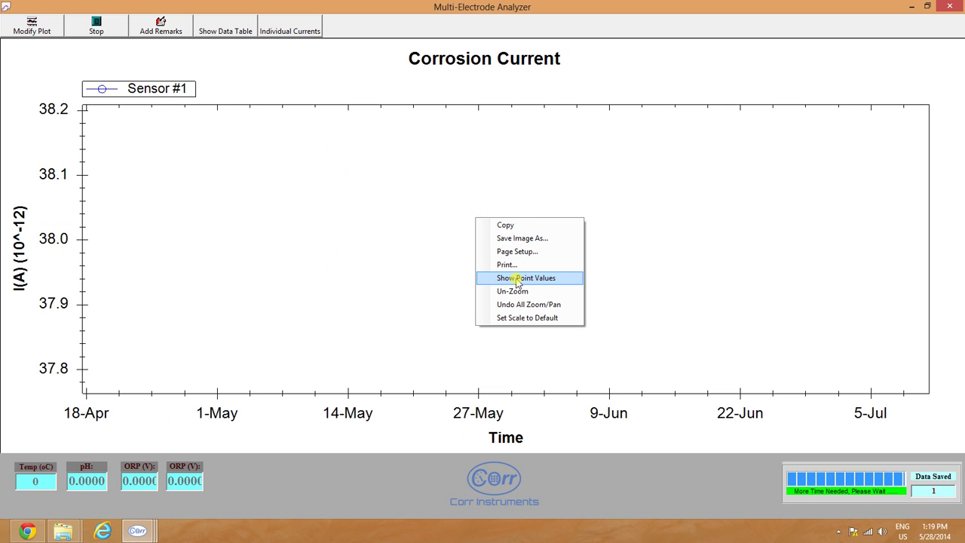
pyautogui.click(517, 278)
pyautogui.moveTo(494, 237)
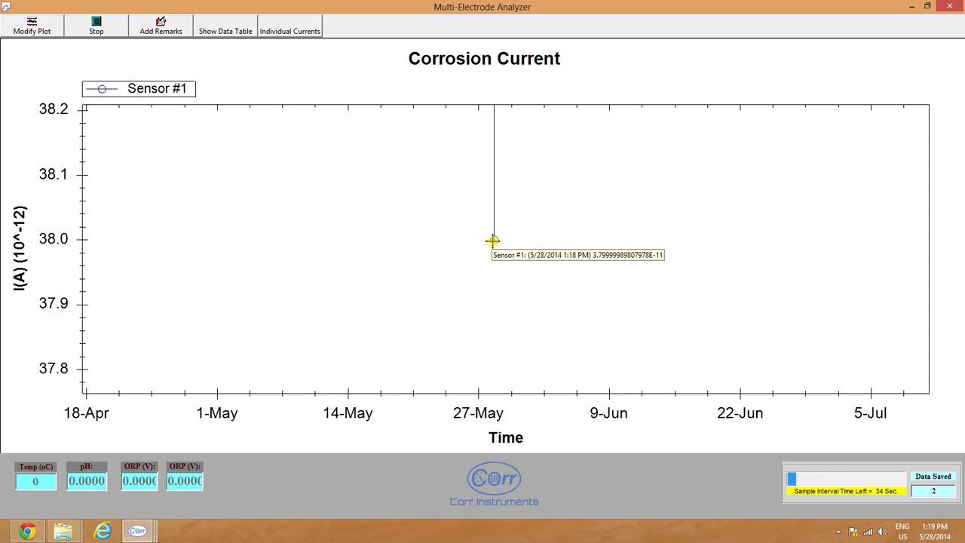
# Step: Reset the corrosion current plot to its default scale and inspect the latest data point
pyautogui.rightClick(512, 296)
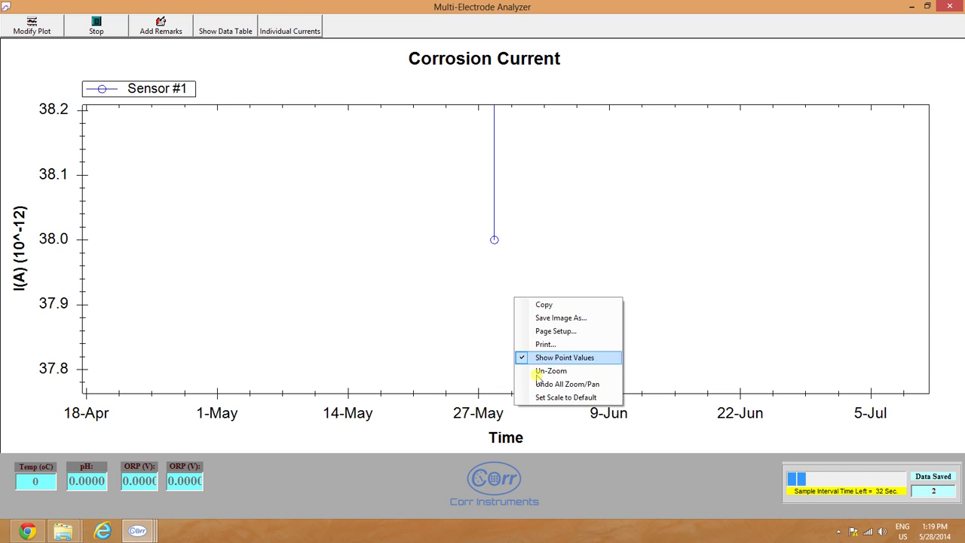
pyautogui.click(540, 396)
pyautogui.moveTo(859, 157)
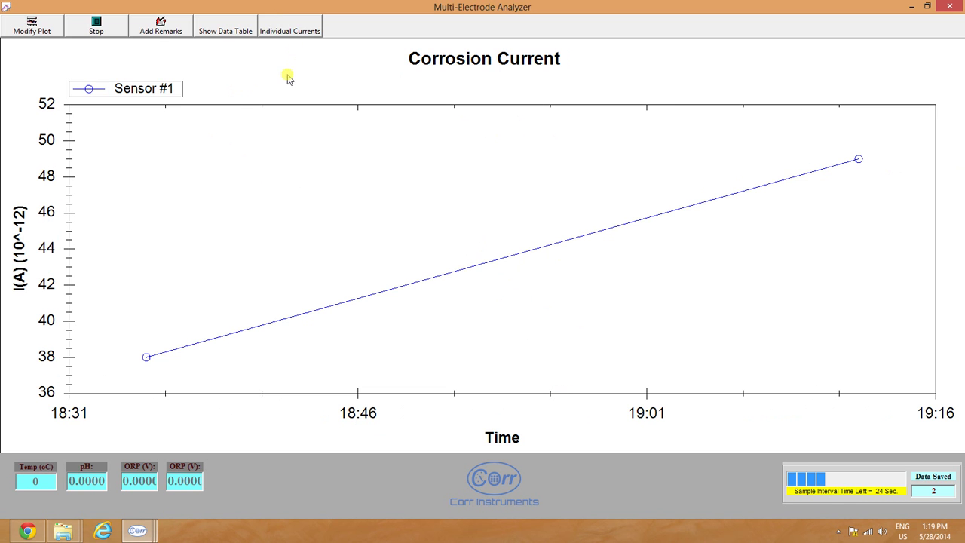
# Step: Modify the plot to show Corrosion Rate with the logarithmic Auto Y scale and mil/y as the unit
pyautogui.click(36, 29)
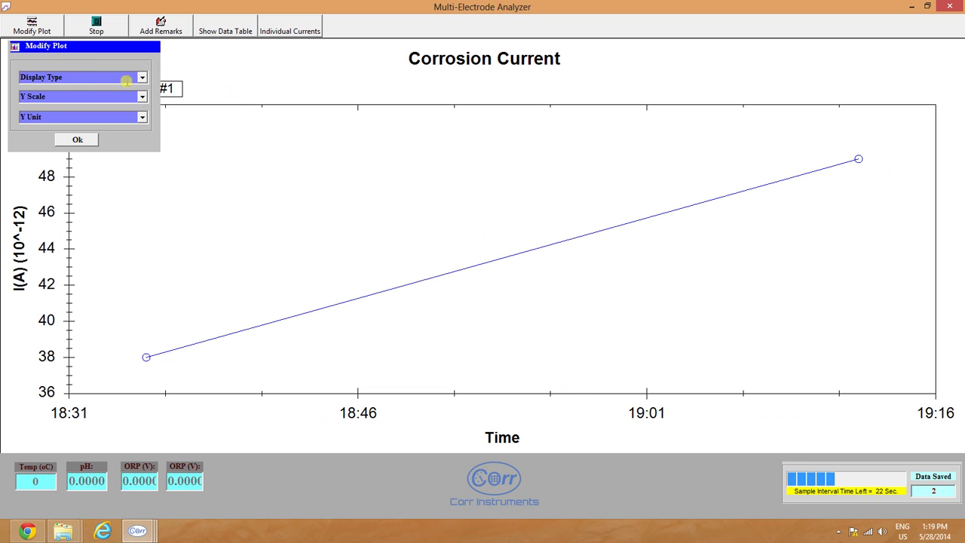
pyautogui.click(142, 77)
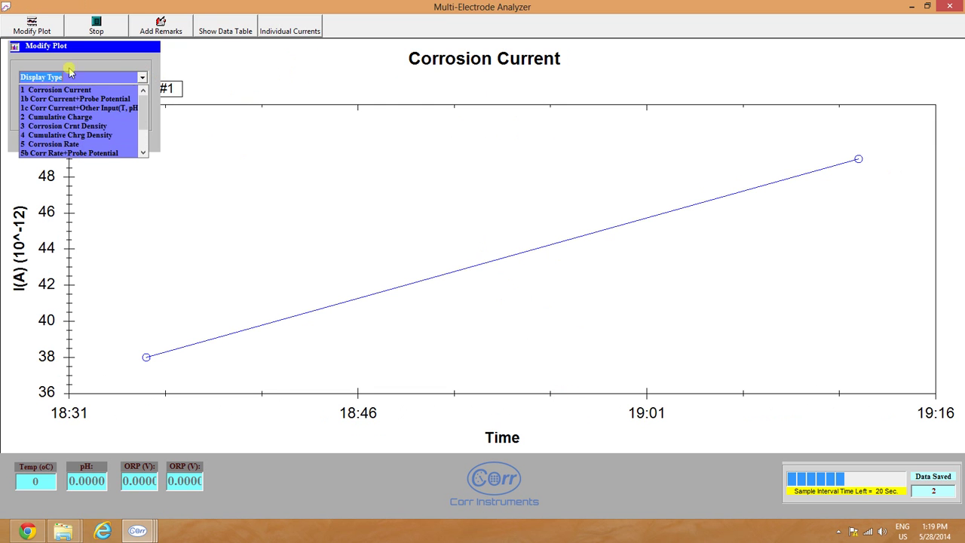
pyautogui.click(76, 147)
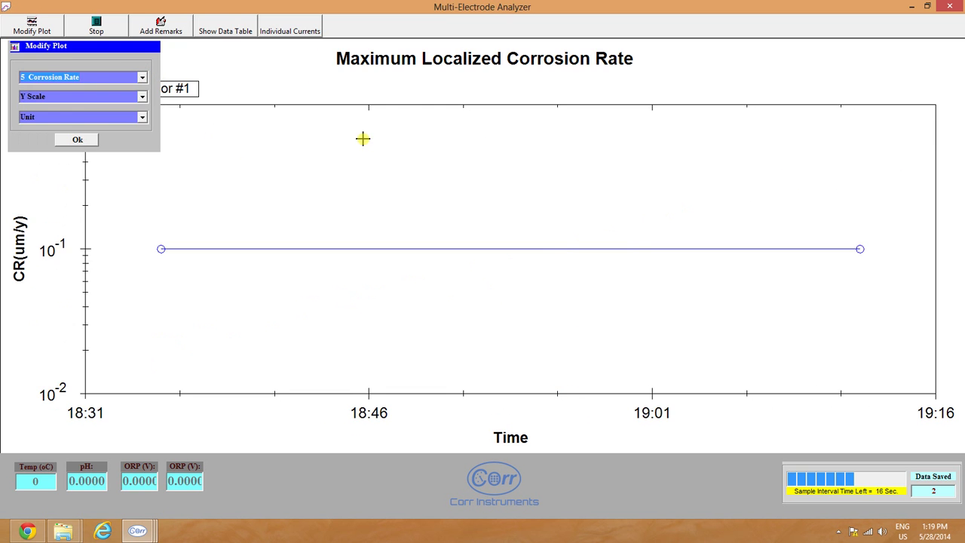
pyautogui.click(142, 98)
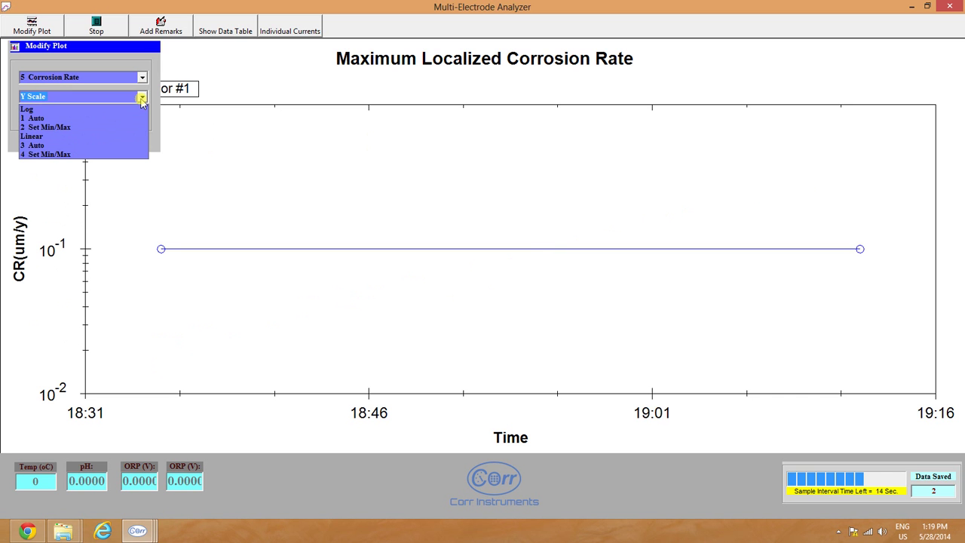
pyautogui.click(42, 118)
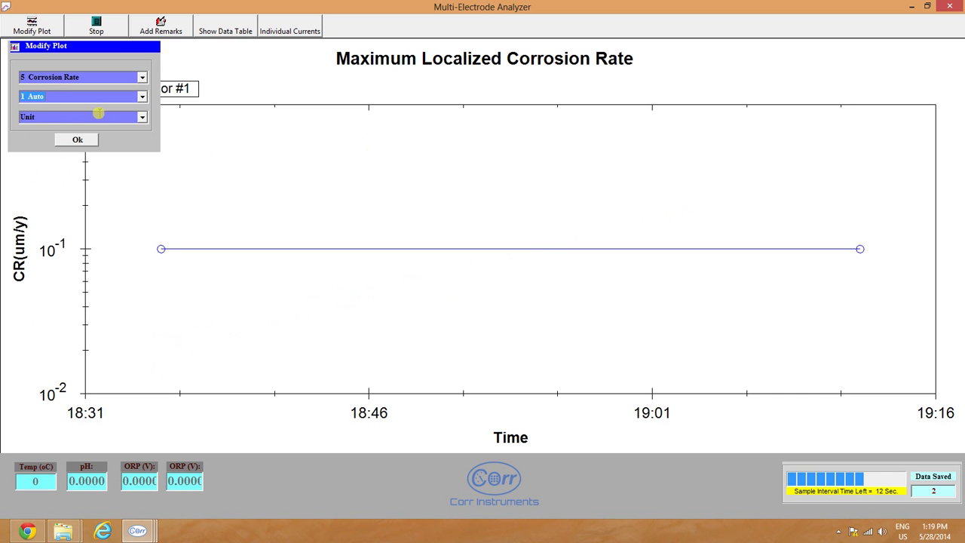
pyautogui.click(142, 117)
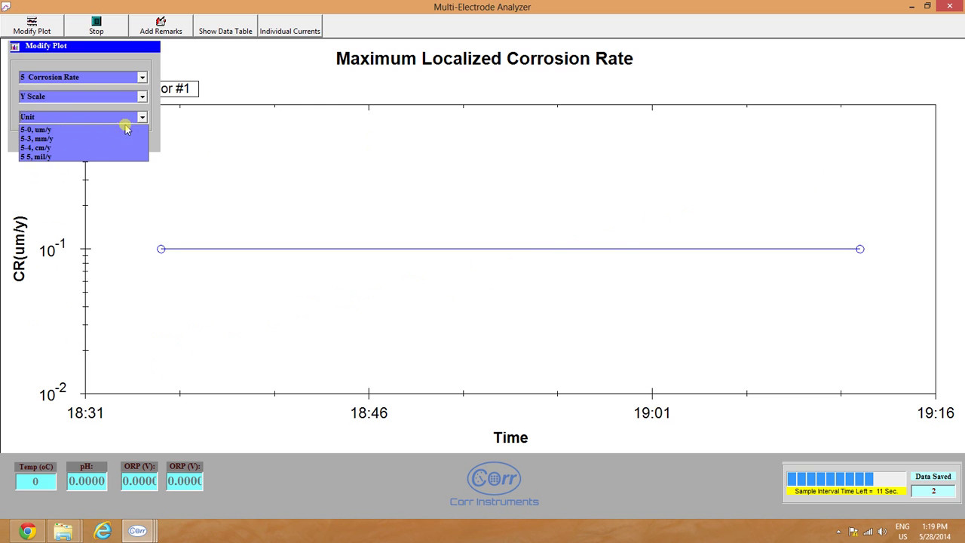
pyautogui.click(45, 156)
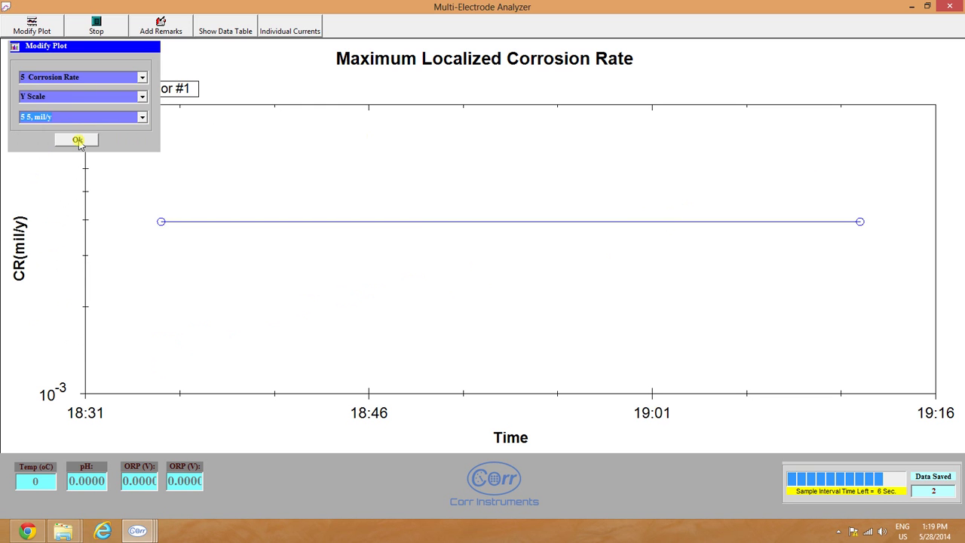
pyautogui.click(77, 141)
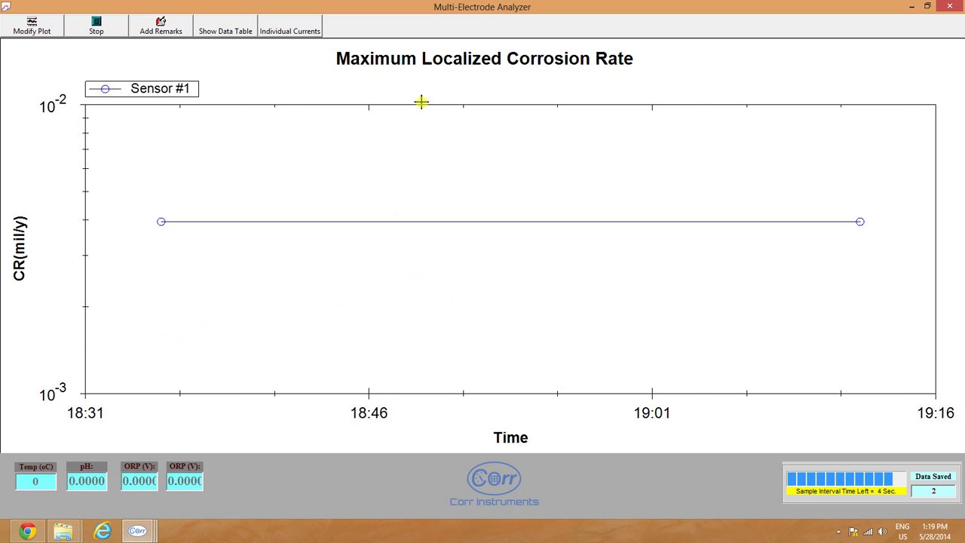
# Step: Plot the individual currents of Probe #1 electrodes 1, 3, 5, 7 and 8 plus Offset Probe #1, and hide the selection pane
pyautogui.click(279, 31)
pyautogui.moveTo(282, 57); pyautogui.dragTo(281, 127)
pyautogui.click(282, 58)
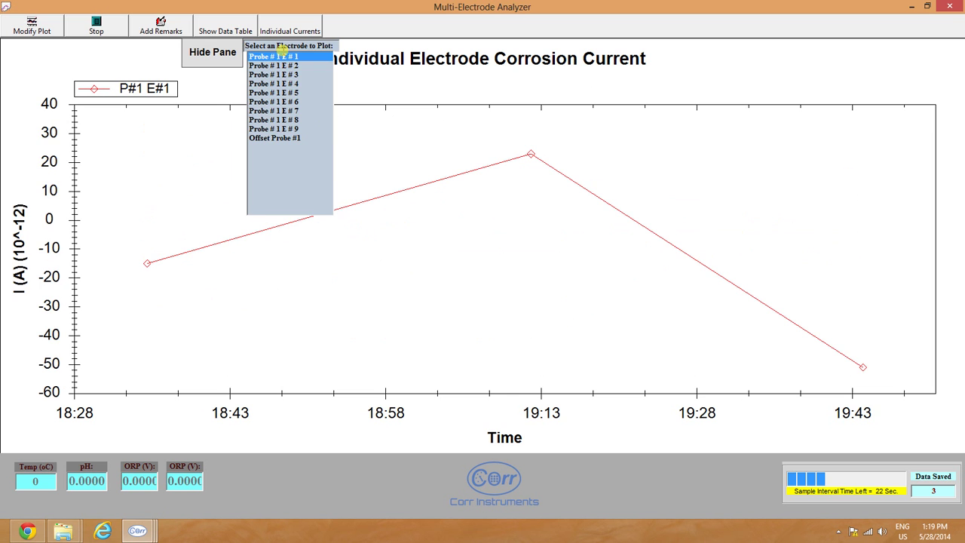
pyautogui.keyDown('ctrl'); pyautogui.click(278, 75); pyautogui.keyUp('ctrl')
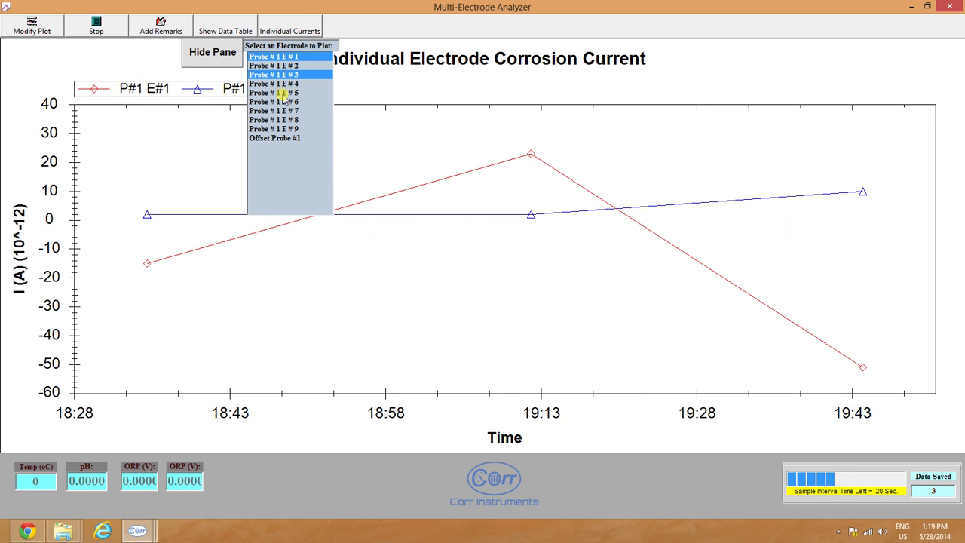
pyautogui.keyDown('ctrl'); pyautogui.click(279, 93); pyautogui.keyUp('ctrl')
pyautogui.keyDown('ctrl'); pyautogui.click(279, 120); pyautogui.keyUp('ctrl')
pyautogui.keyDown('ctrl'); pyautogui.click(283, 138); pyautogui.keyUp('ctrl')
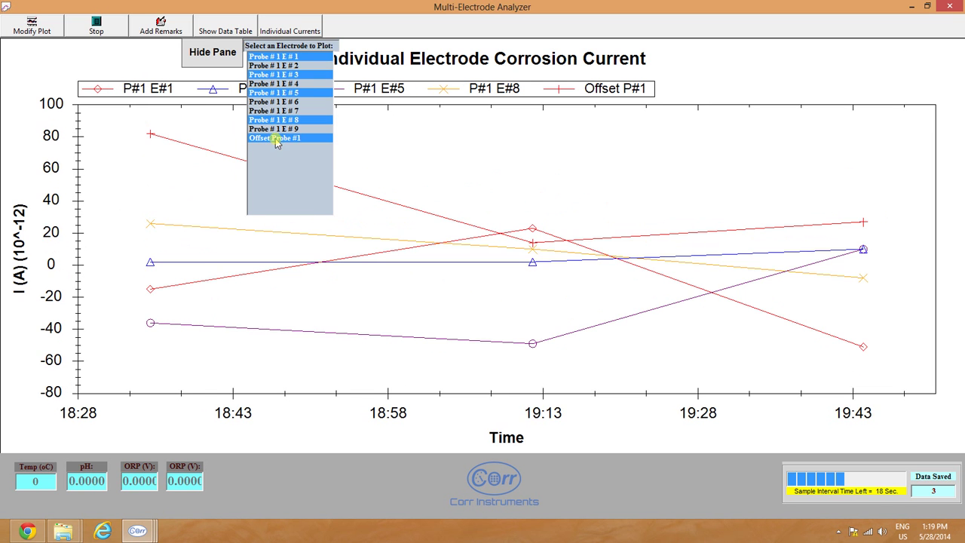
pyautogui.keyDown('ctrl'); pyautogui.click(299, 113); pyautogui.keyUp('ctrl')
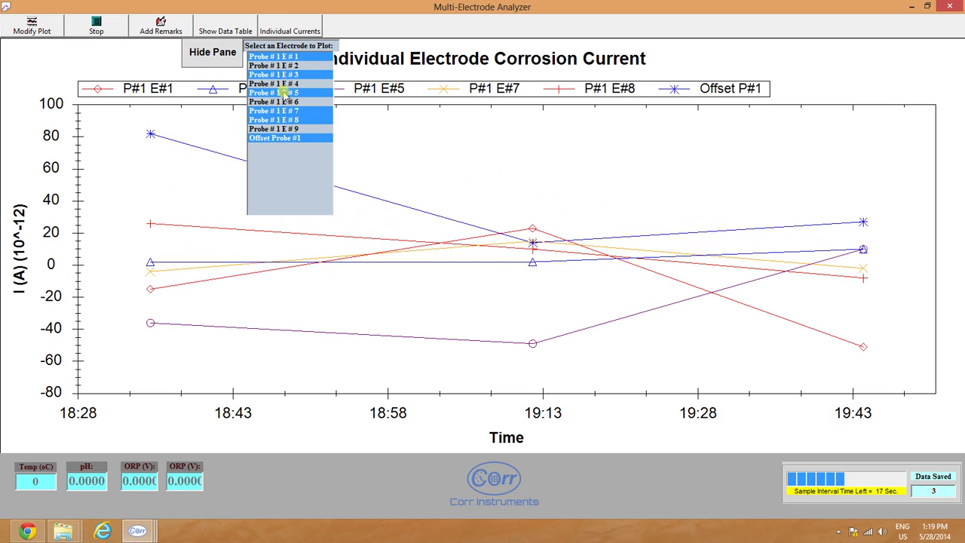
pyautogui.click(215, 56)
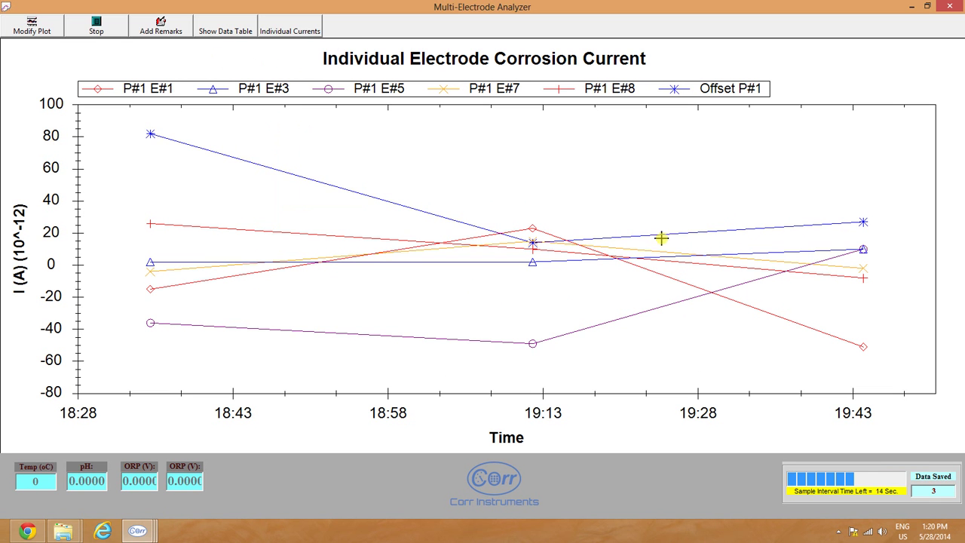
pyautogui.rightClick(473, 174)
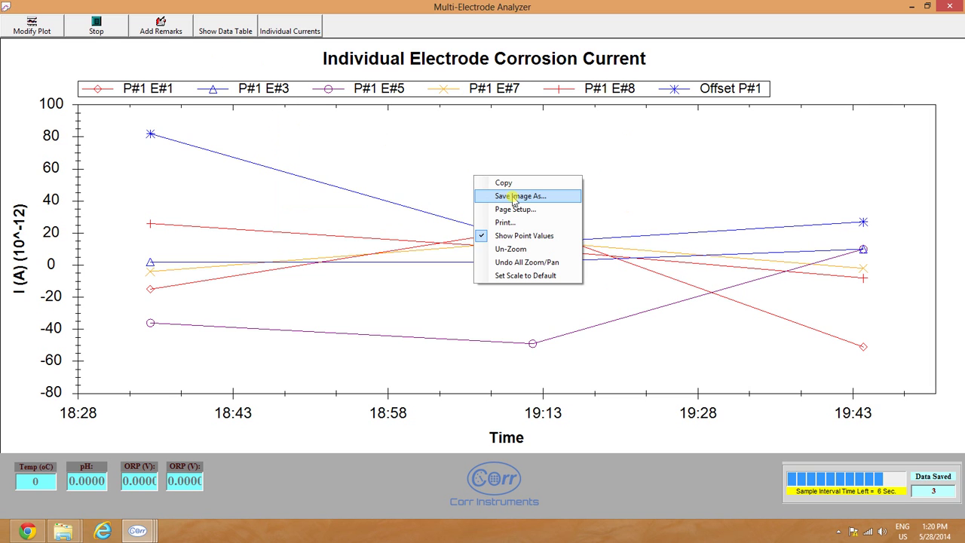
pyautogui.click(368, 148)
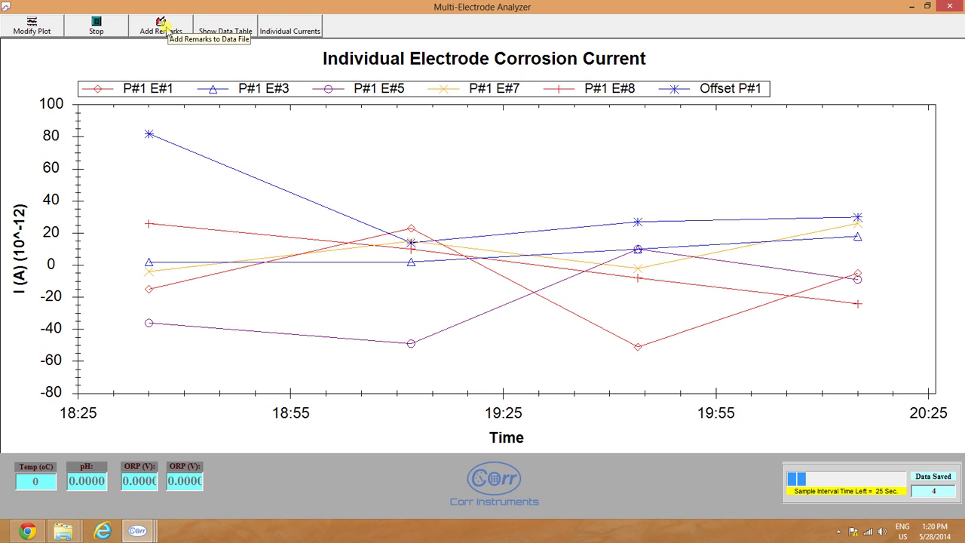
# Step: Add the remark "test" to the data file for the present time interval
pyautogui.click(163, 27)
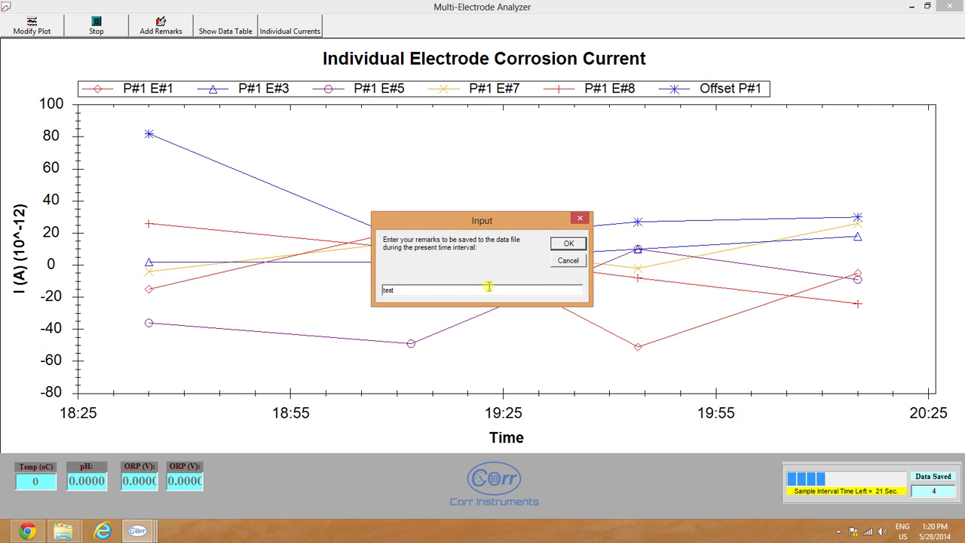
pyautogui.click(566, 244)
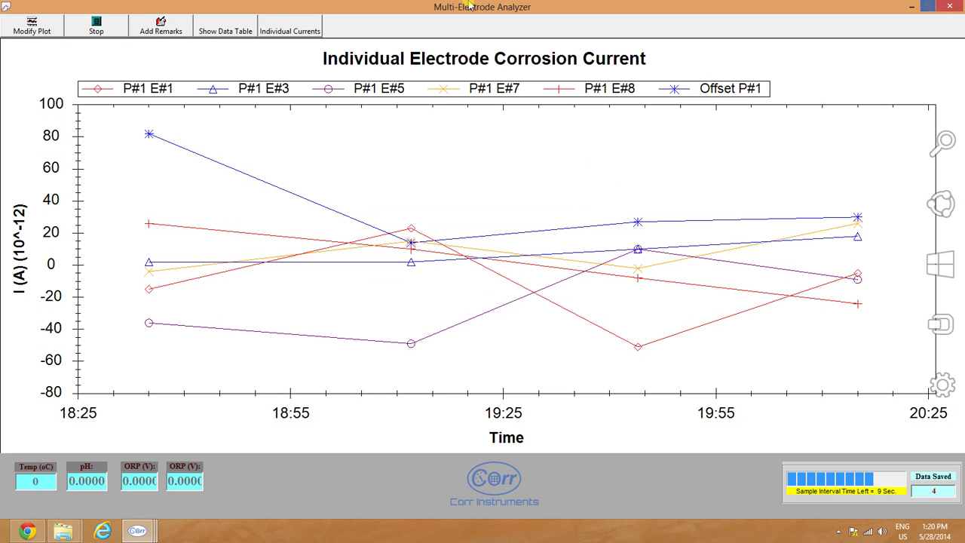
# Step: Show the data table, review the saved remark and close the remark window
pyautogui.click(202, 30)
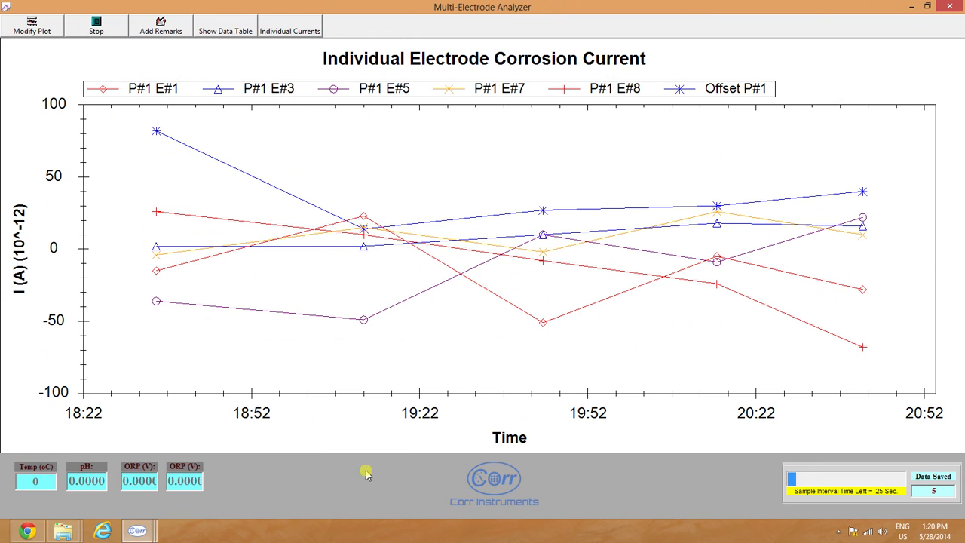
pyautogui.click(223, 25)
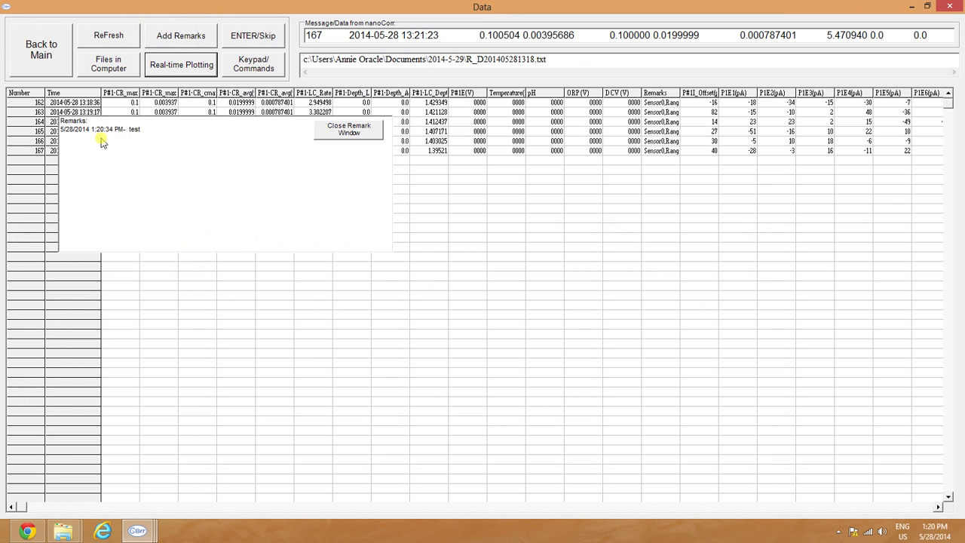
pyautogui.click(343, 132)
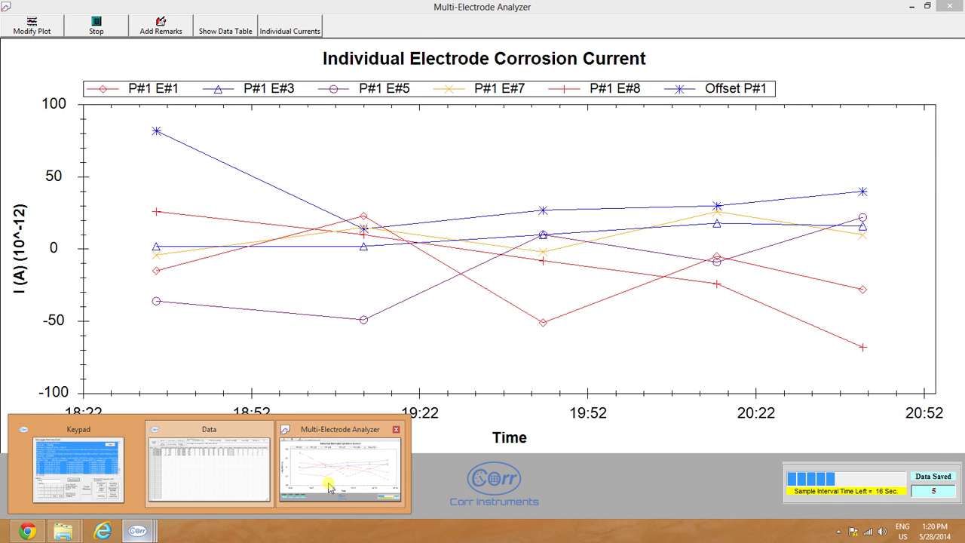
# Step: Switch back to the Multi-Electrode Analyzer plot window and stop the real-time plotting
pyautogui.click(328, 437)
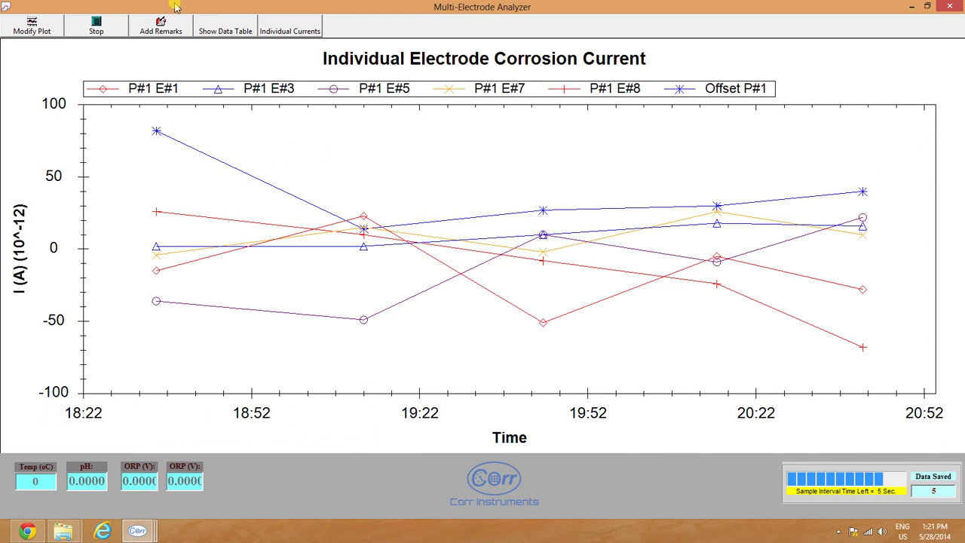
pyautogui.click(97, 29)
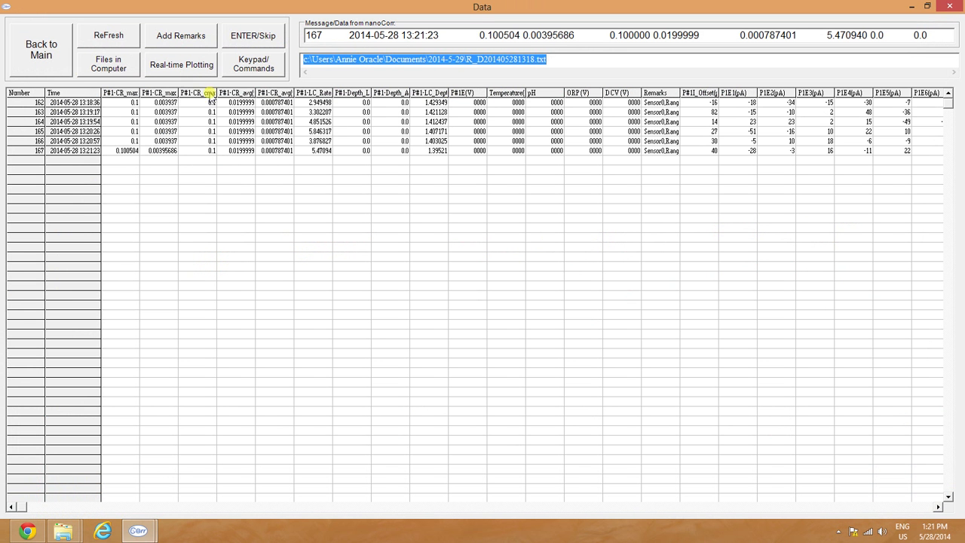
# Step: Return from the Data window to the main window and exit the program
pyautogui.click(39, 48)
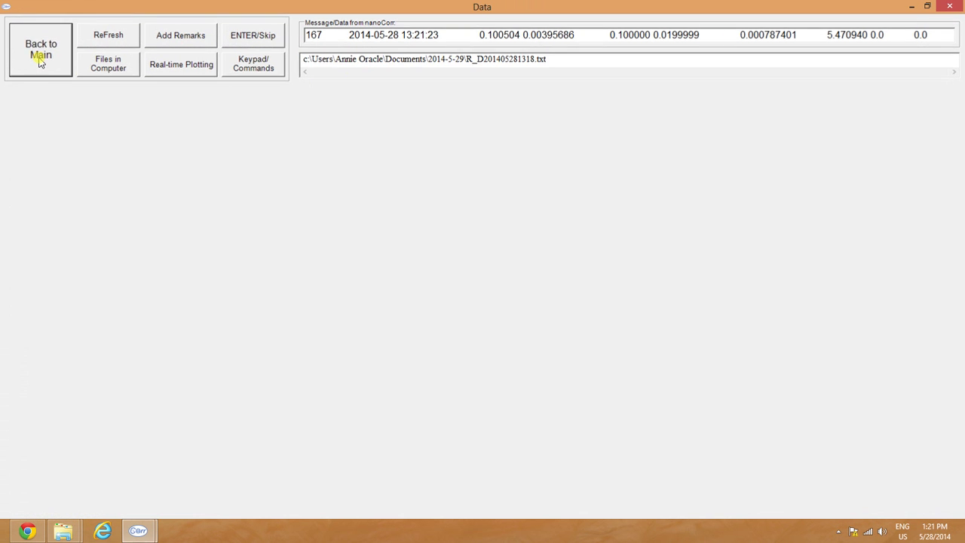
pyautogui.moveTo(582, 65); pyautogui.dragTo(507, 72)
pyautogui.click(713, 339)
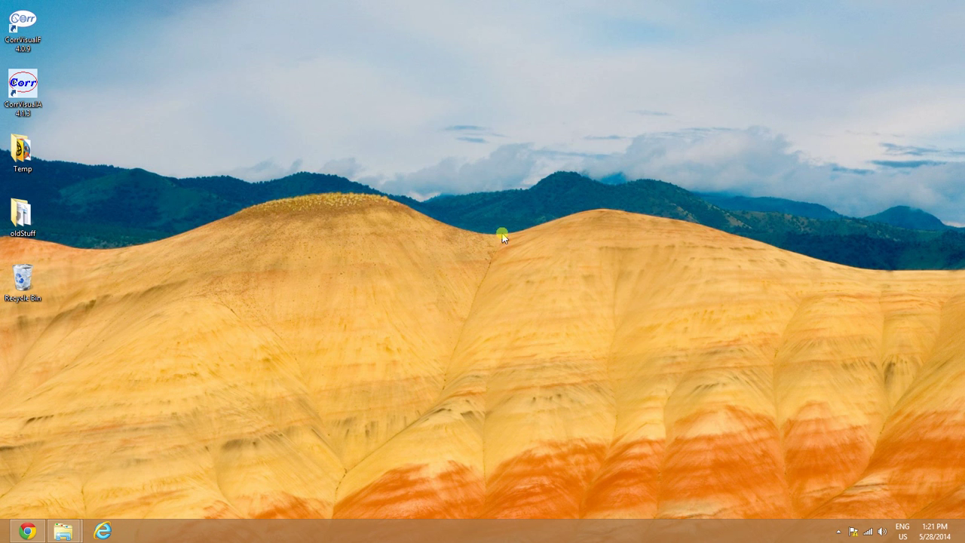